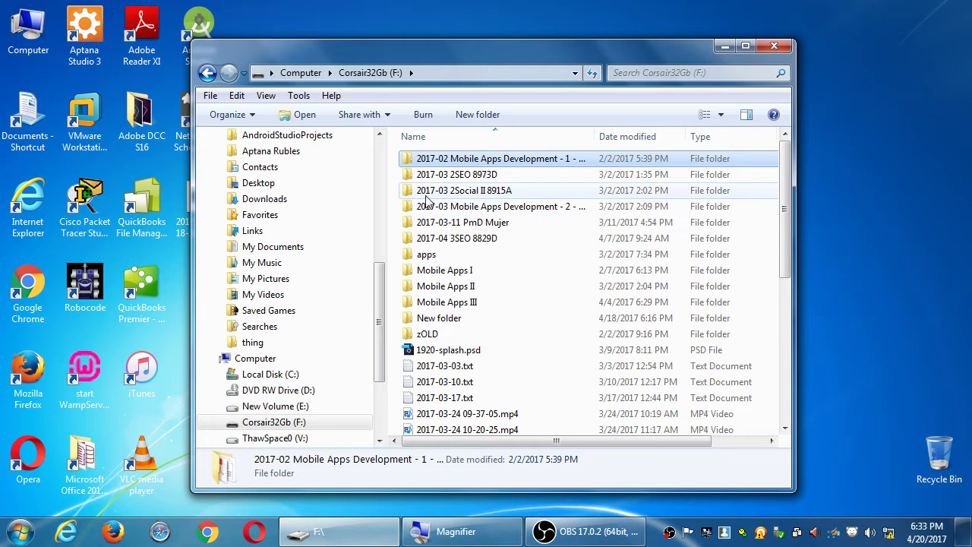
# - Open index.html from the www folder of the 2017-04-13mysdce project inside the apps folder
pyautogui.moveTo(426, 199)
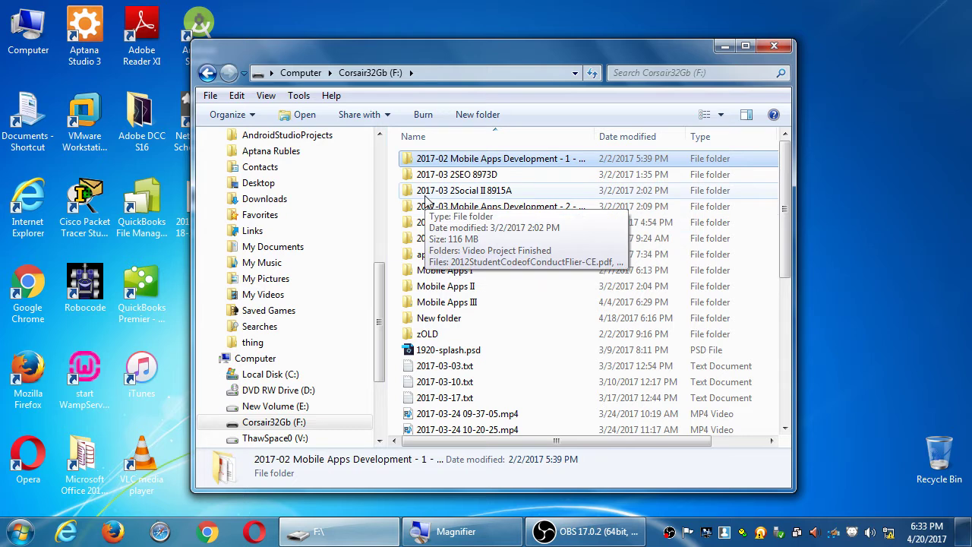
pyautogui.doubleClick(432, 254)
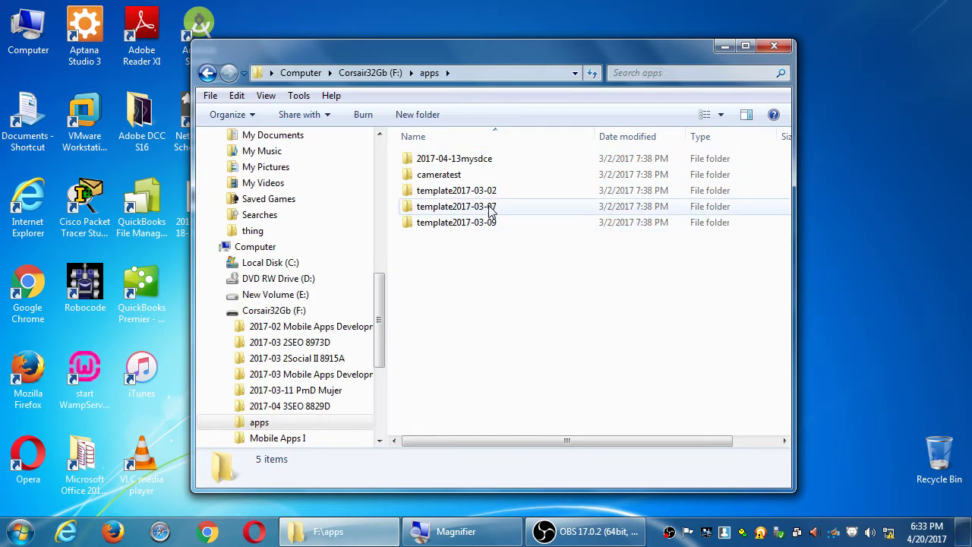
pyautogui.doubleClick(454, 159)
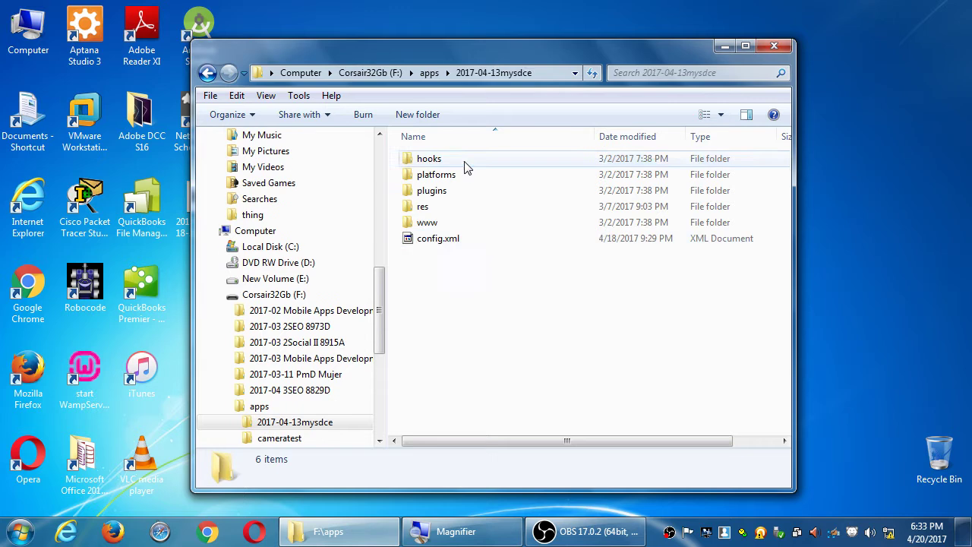
pyautogui.doubleClick(426, 222)
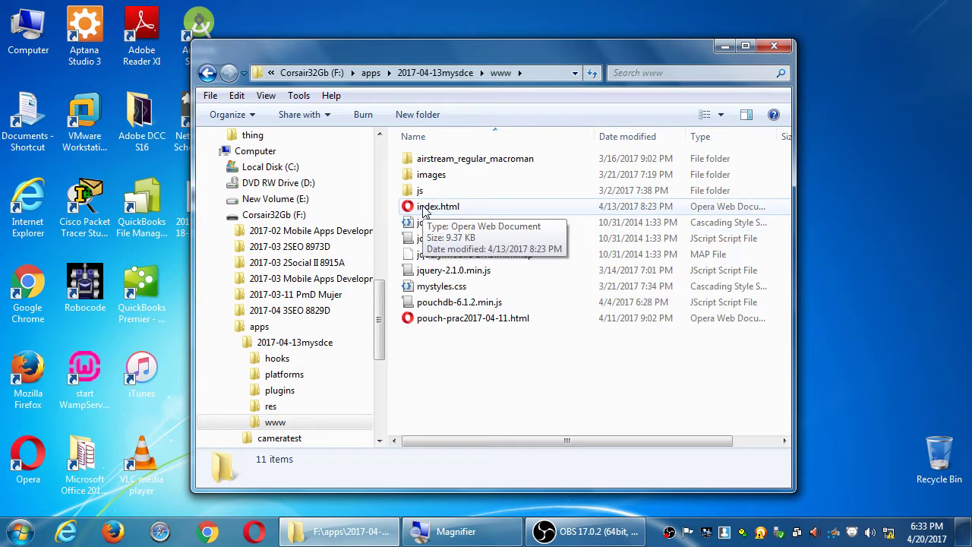
pyautogui.click(425, 212)
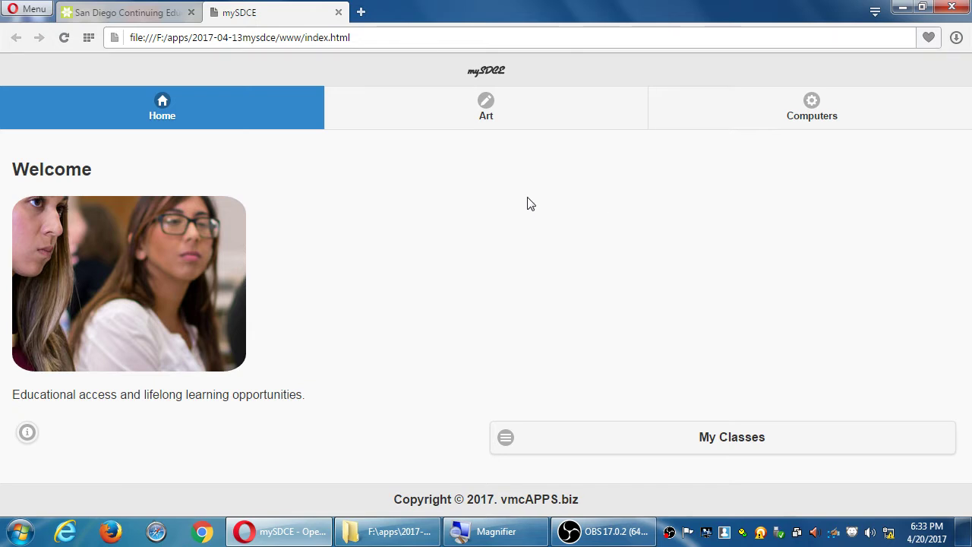
# - Preview the mySDCE page with the developer tools' device emulation as a Nexus 5X at 100% zoom
pyautogui.hotkey('ctrl', 'shift', 'i')
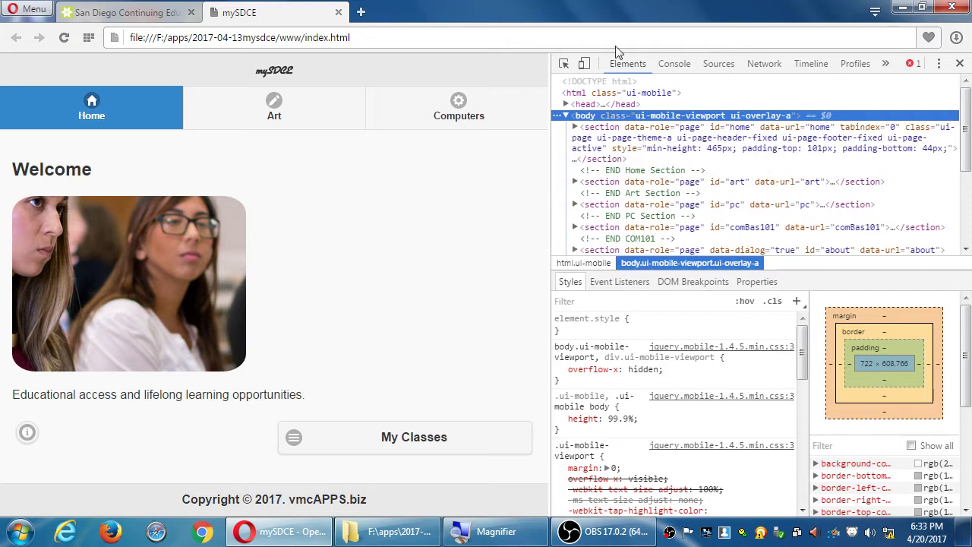
pyautogui.click(586, 64)
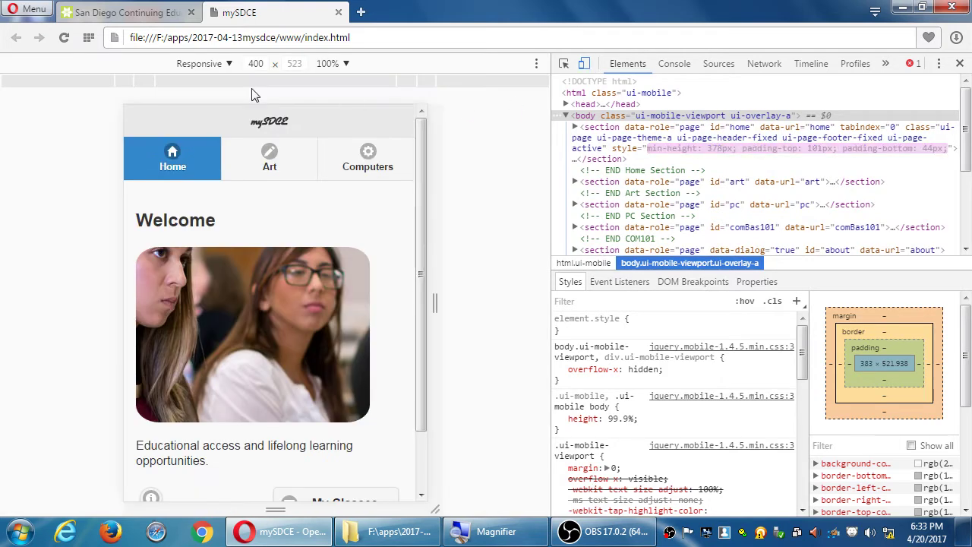
pyautogui.click(217, 65)
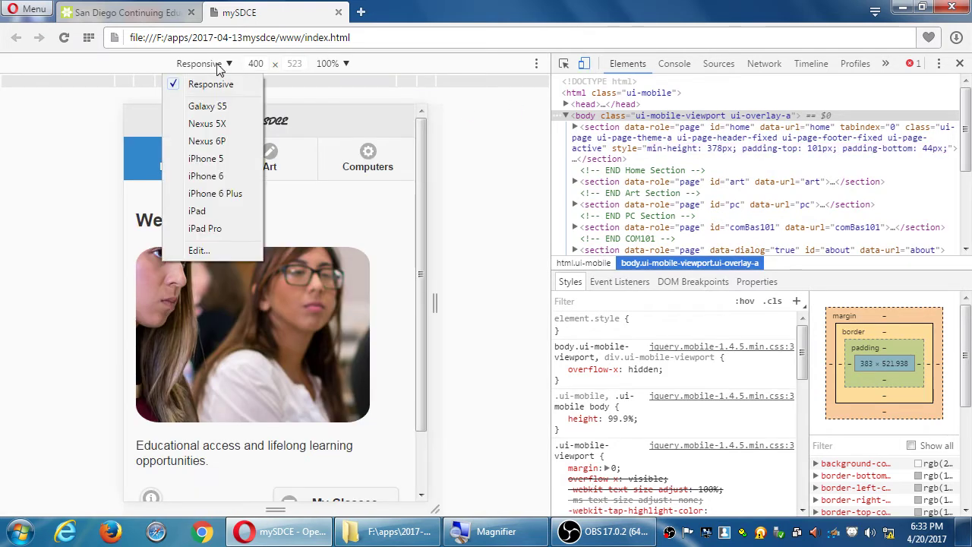
pyautogui.click(223, 103)
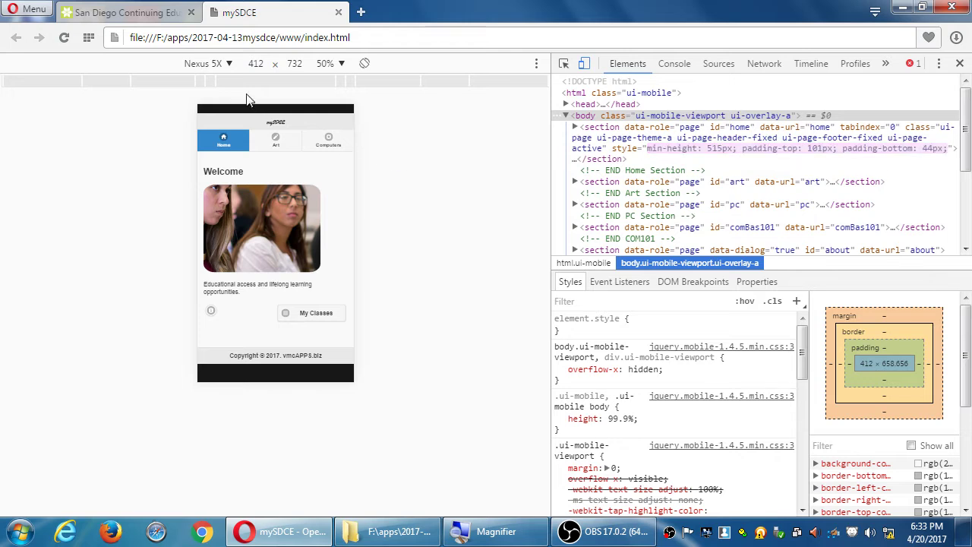
pyautogui.click(341, 66)
pyautogui.click(351, 82)
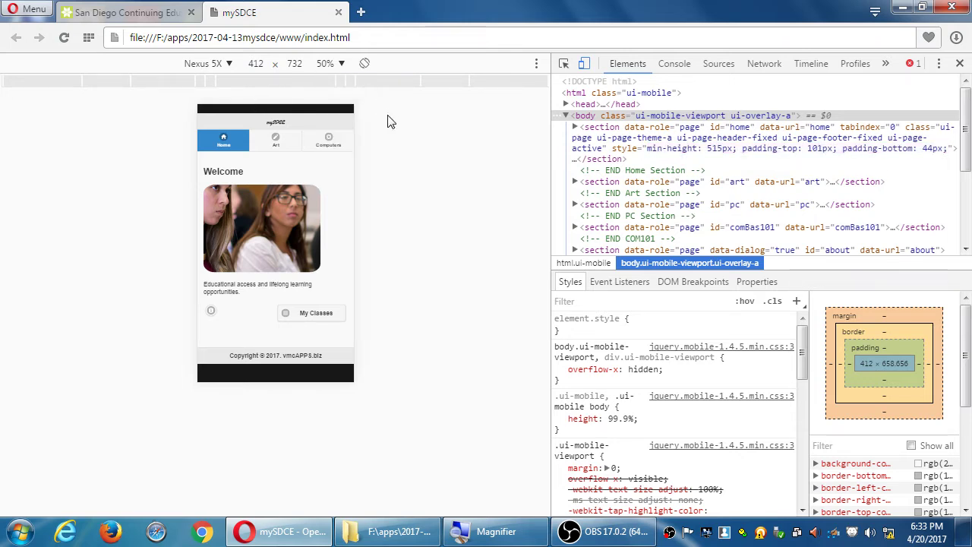
pyautogui.click(327, 67)
pyautogui.click(349, 139)
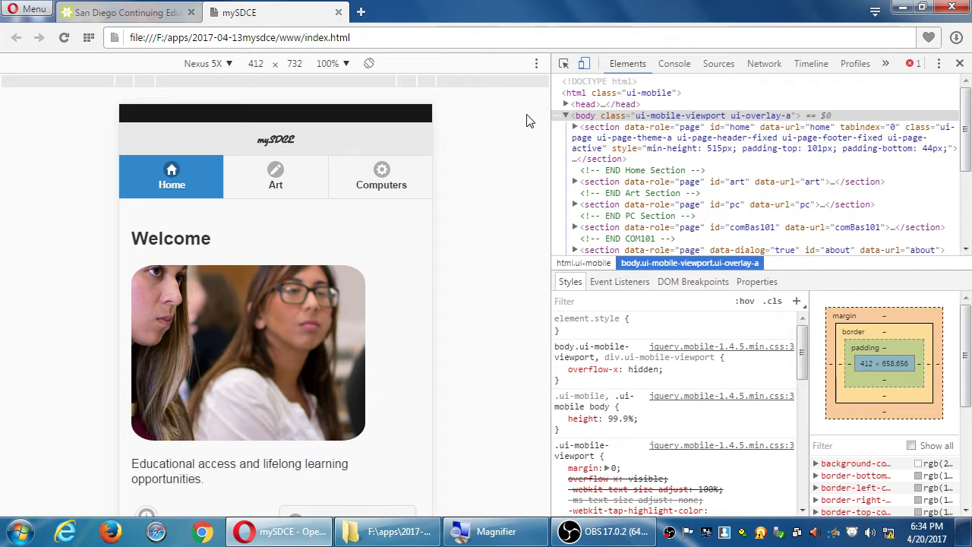
# - Close the mySDCE page and Opera, switch to Chrome and go to jquerymobile.com
pyautogui.hotkey('ctrl', 'w')
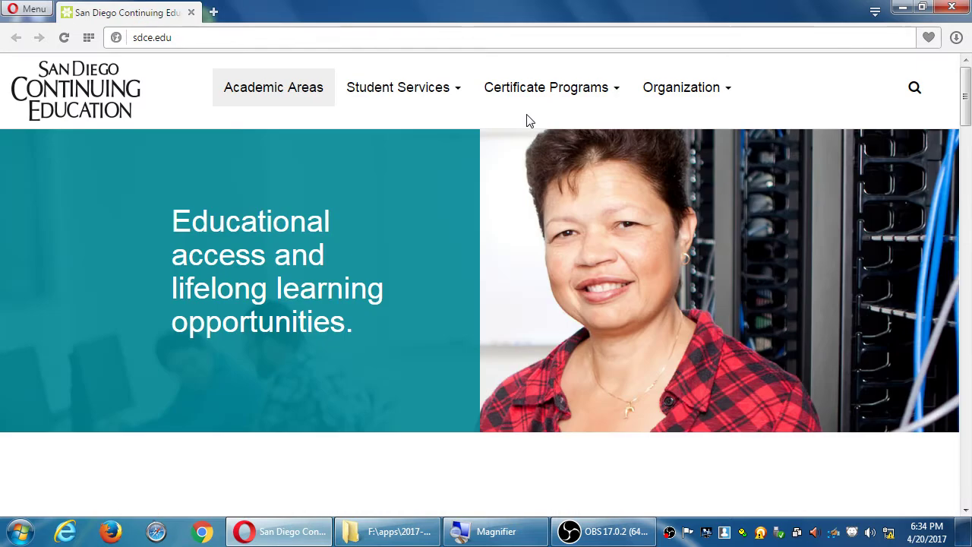
pyautogui.click(951, 7)
pyautogui.click(207, 531)
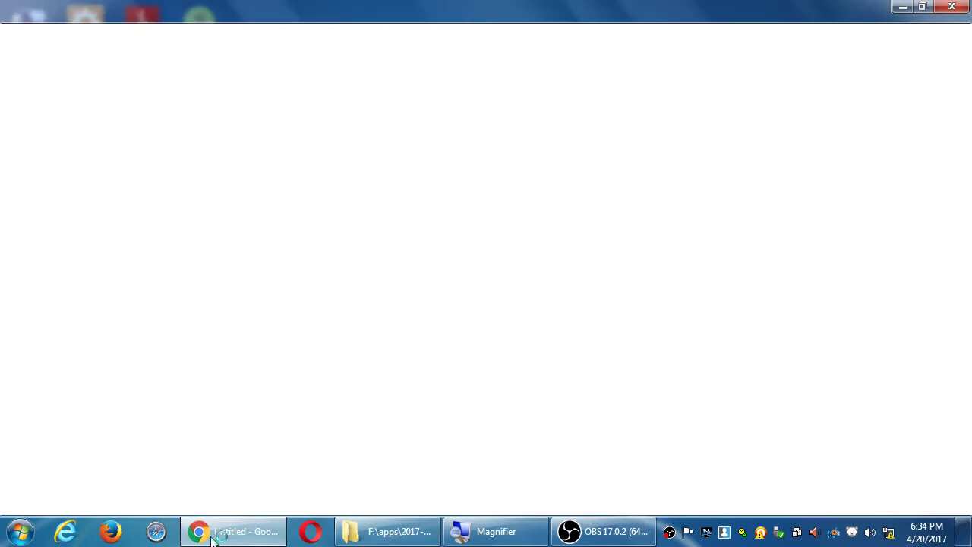
pyautogui.click(441, 35)
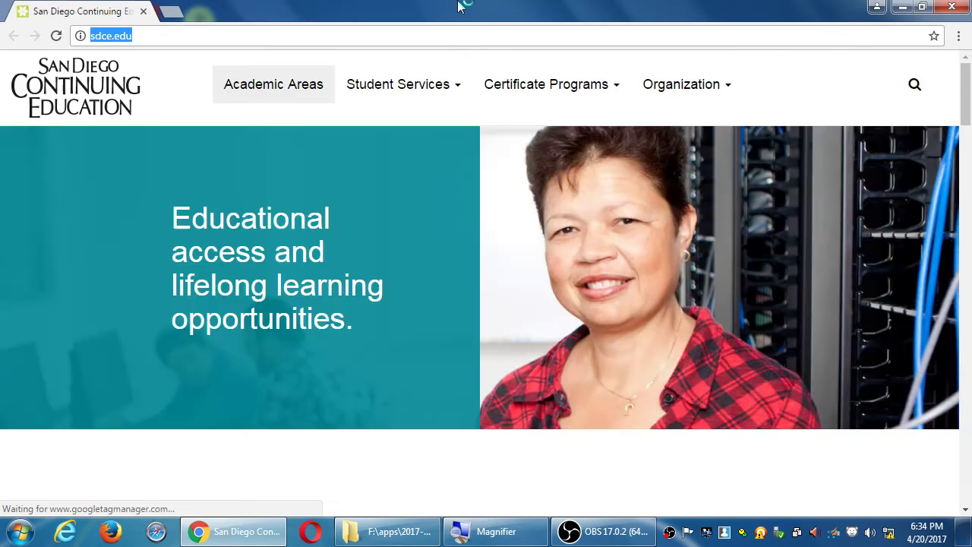
pyautogui.write('jquerymobile.')
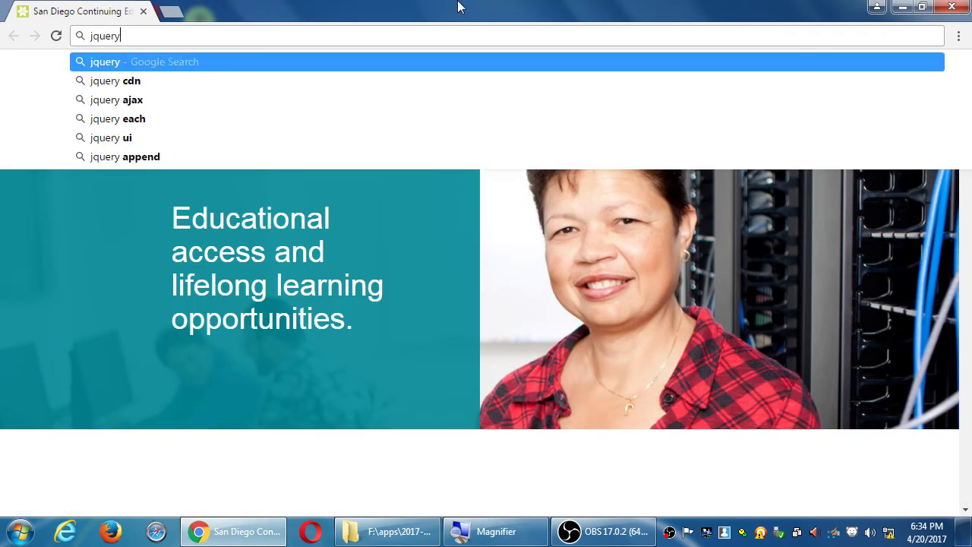
pyautogui.write('com')
pyautogui.press('Return')
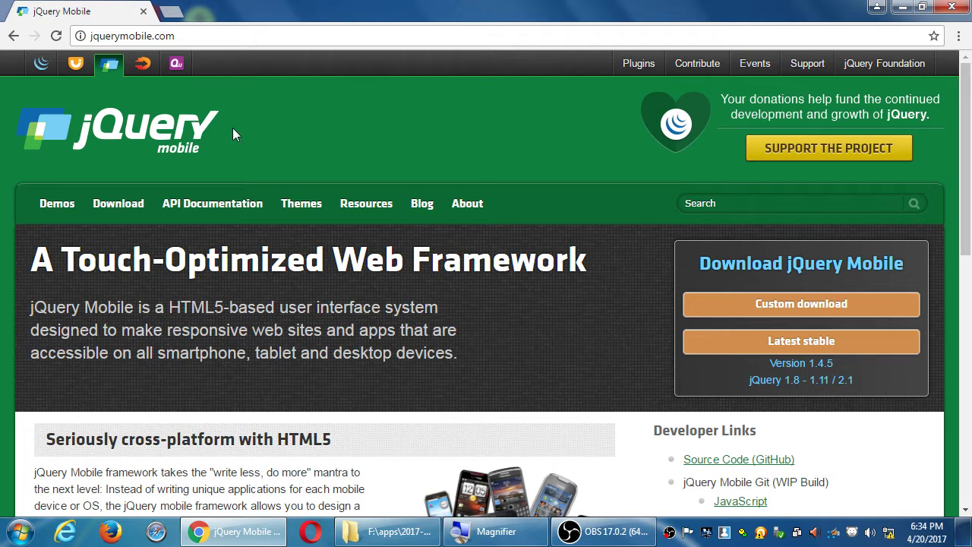
# - Open ThemeRoller for jQuery Mobile from the home page's theming section and dismiss its welcome message
pyautogui.scroll(-3, 353, 263)
pyautogui.scroll(-4, 353, 263)
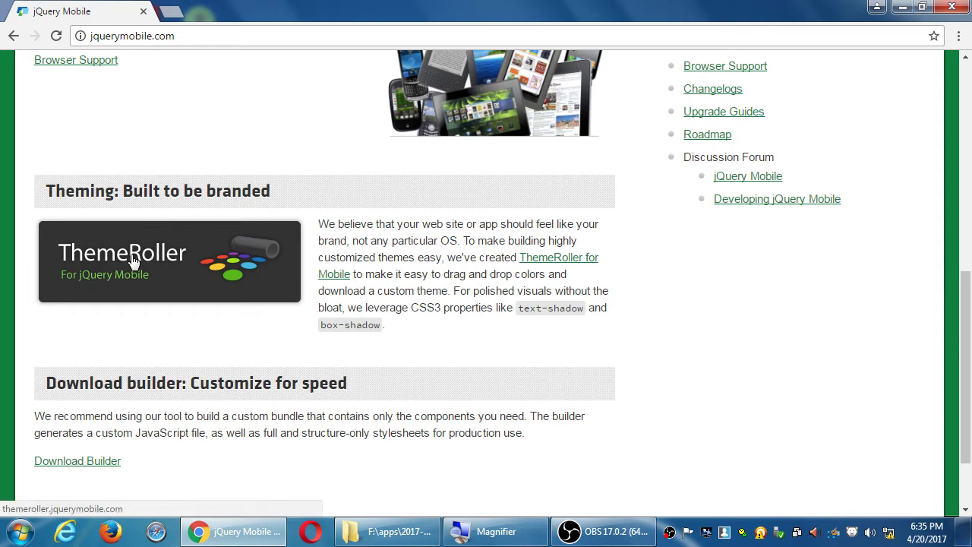
pyautogui.scroll(7, 136, 258)
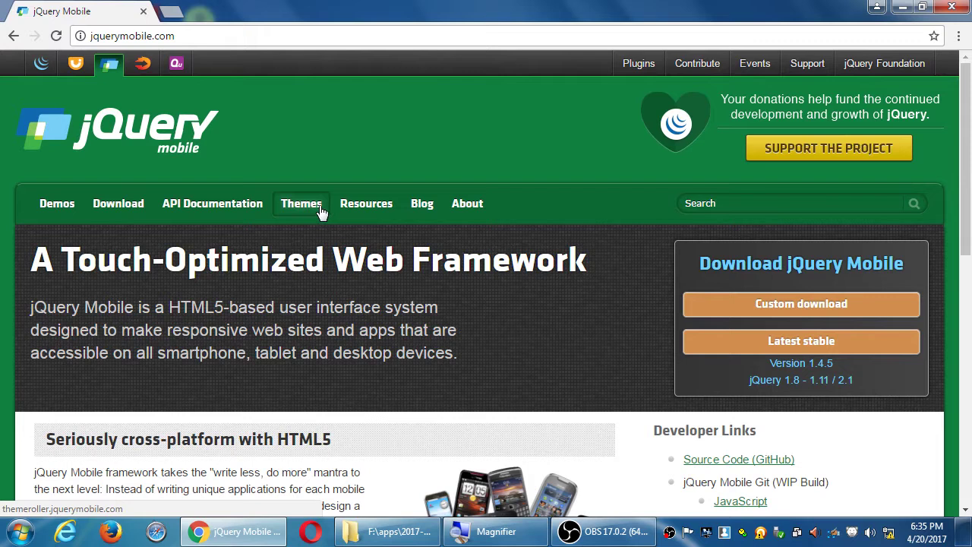
pyautogui.scroll(-6, 300, 233)
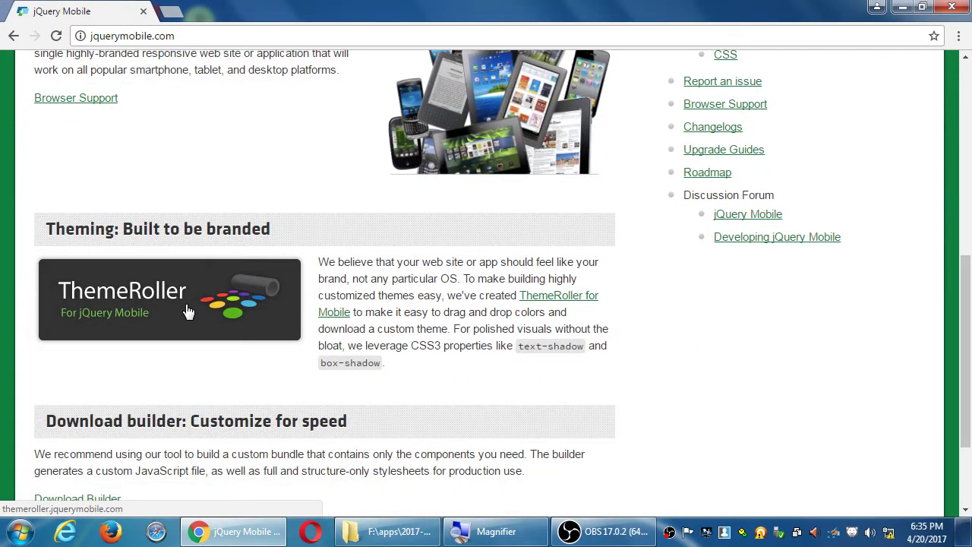
pyautogui.click(186, 307)
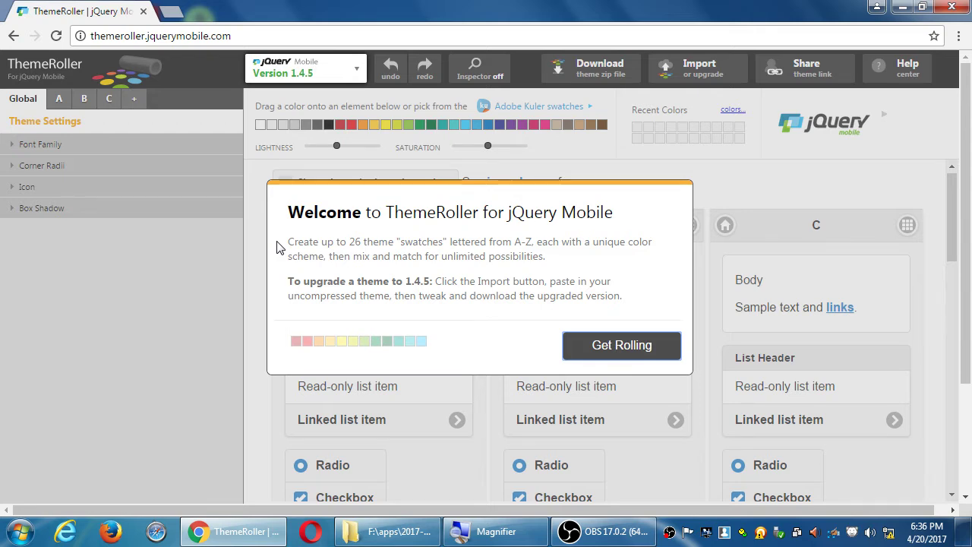
pyautogui.click(589, 355)
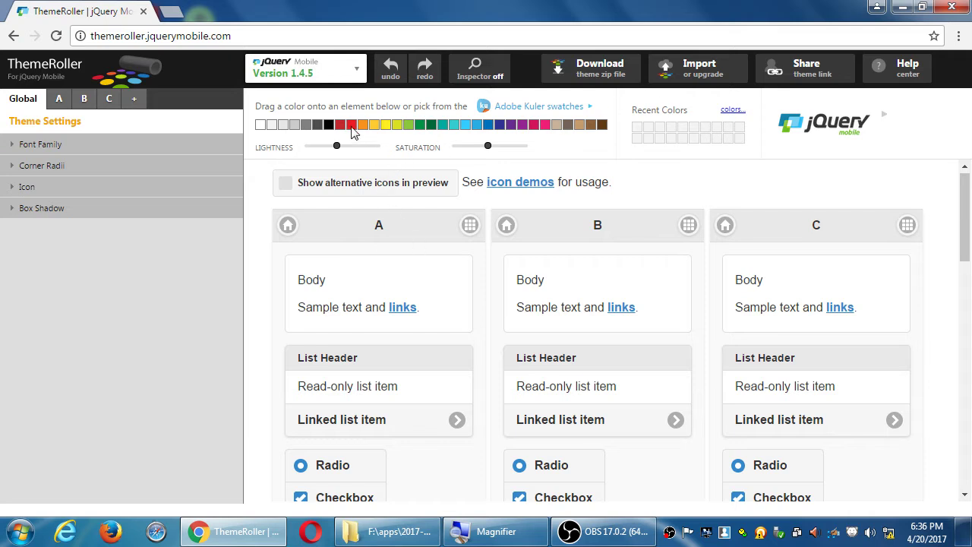
# - Color swatch A with a red #ed1c24 header, yellow-green #d9e021 page background, pink body block and dark green #006837 links
pyautogui.moveTo(352, 126); pyautogui.dragTo(377, 225)
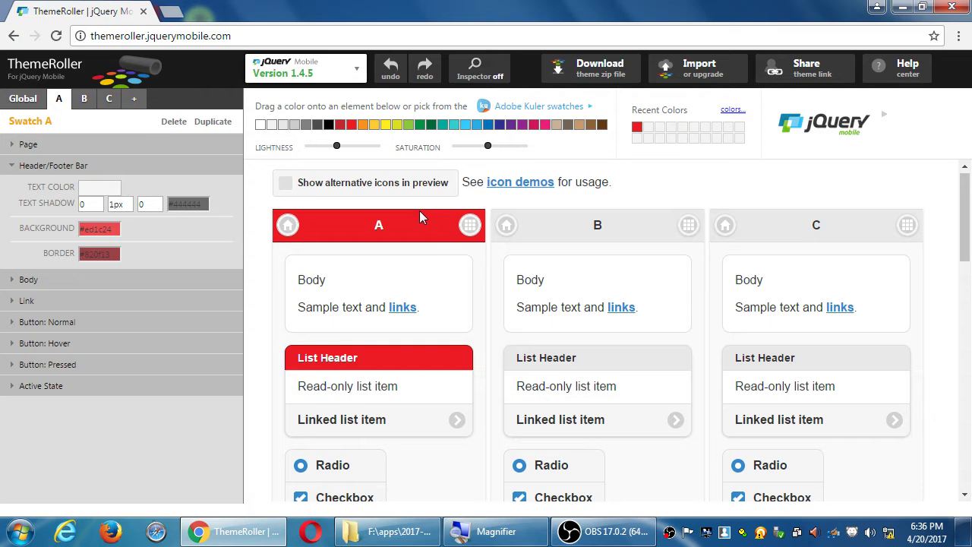
pyautogui.moveTo(400, 125); pyautogui.dragTo(422, 229)
pyautogui.moveTo(476, 286); pyautogui.dragTo(479, 288)
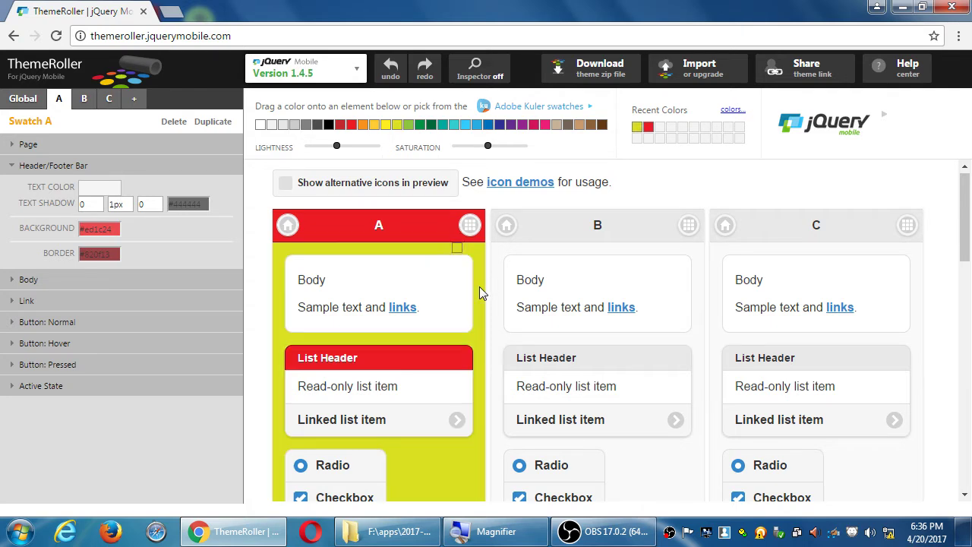
pyautogui.moveTo(546, 126); pyautogui.dragTo(411, 267)
pyautogui.moveTo(432, 130); pyautogui.dragTo(403, 307)
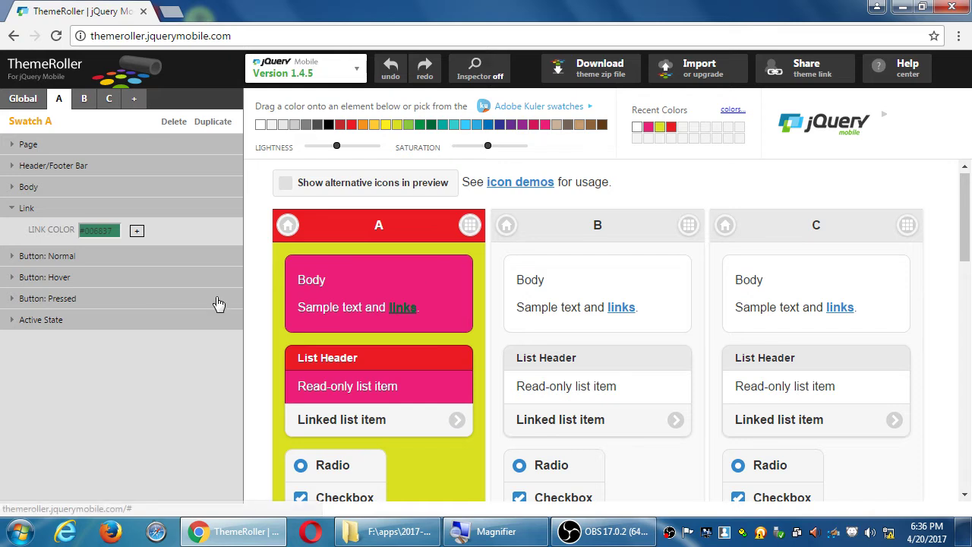
# - Inspect swatch A's page and header/footer bar settings, and reload ThemeRoller to discard the color changes
pyautogui.click(27, 144)
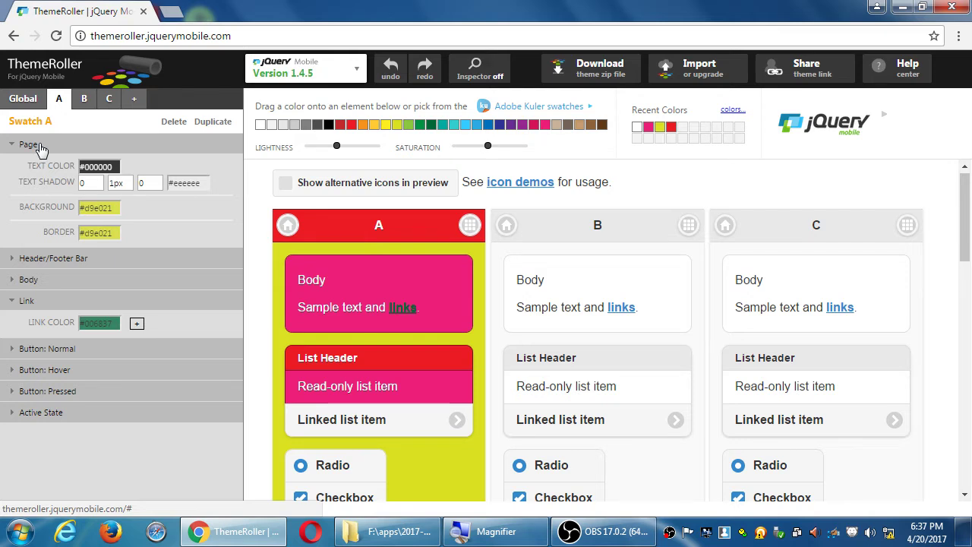
pyautogui.click(80, 259)
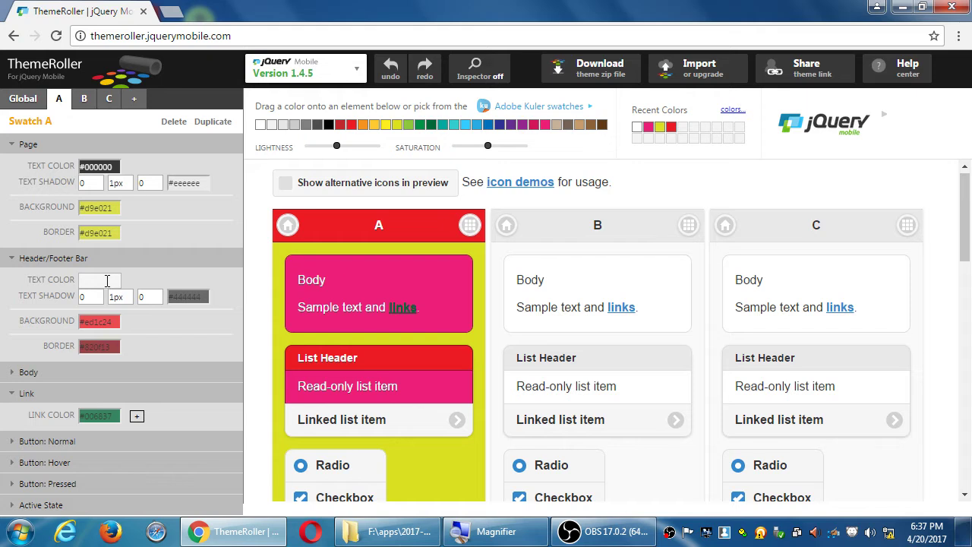
pyautogui.click(57, 37)
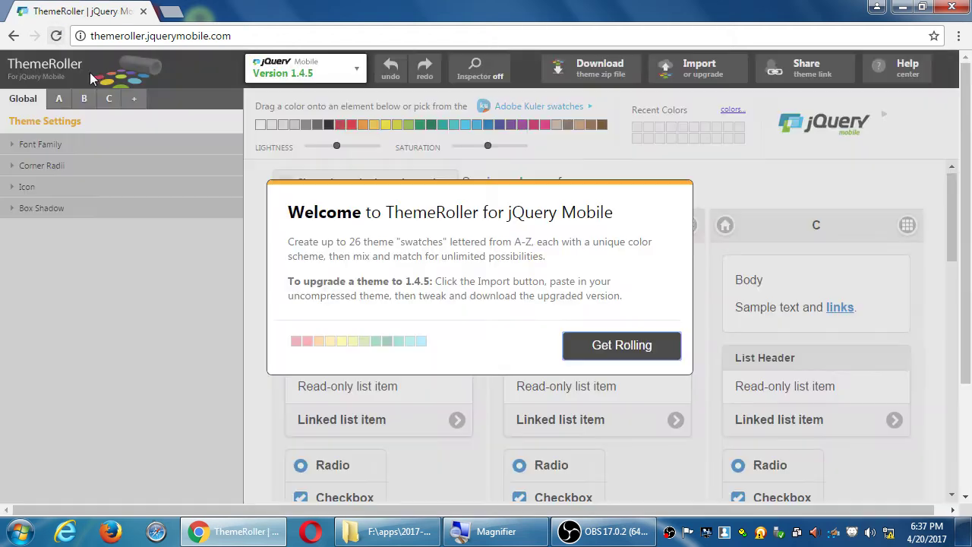
pyautogui.click(582, 343)
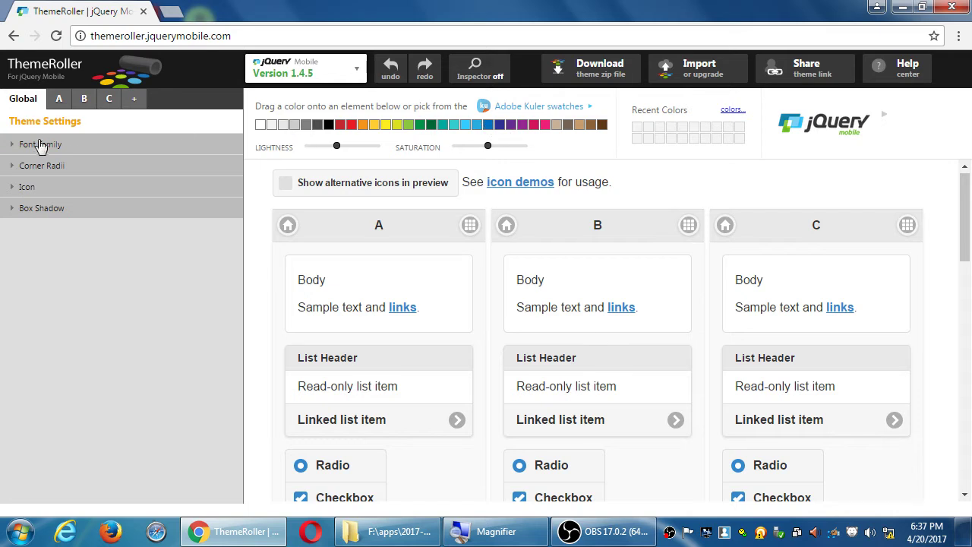
# - Look through the global box shadow and icon settings of the theme
pyautogui.click(58, 214)
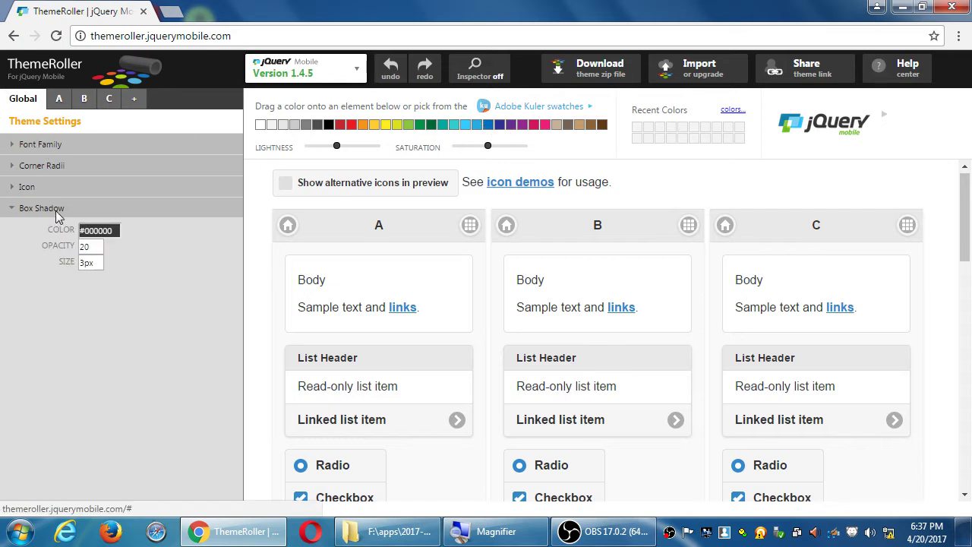
pyautogui.click(56, 210)
pyautogui.click(53, 191)
pyautogui.click(51, 189)
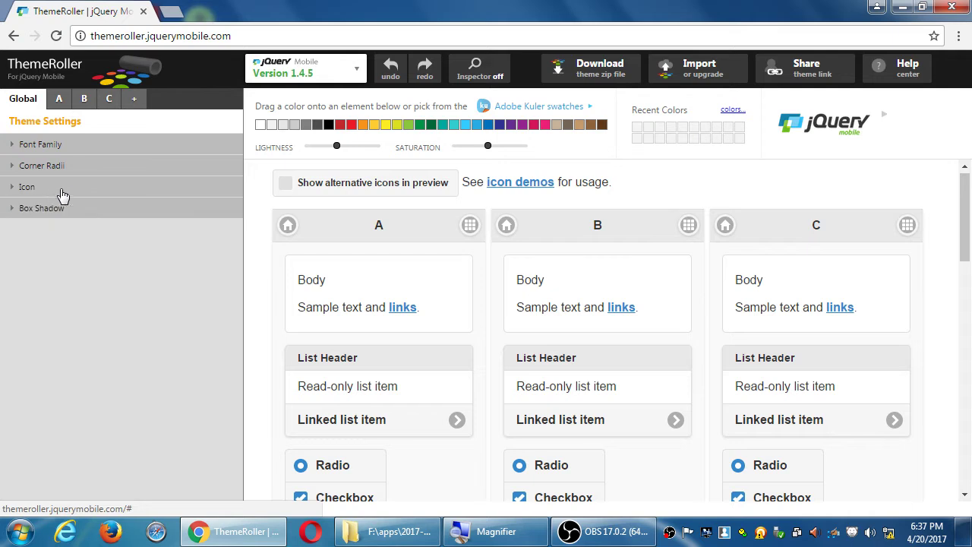
# - Add all five colors of the Barber Video palette from the Adobe Kuler swatches to the recent colors
pyautogui.click(553, 114)
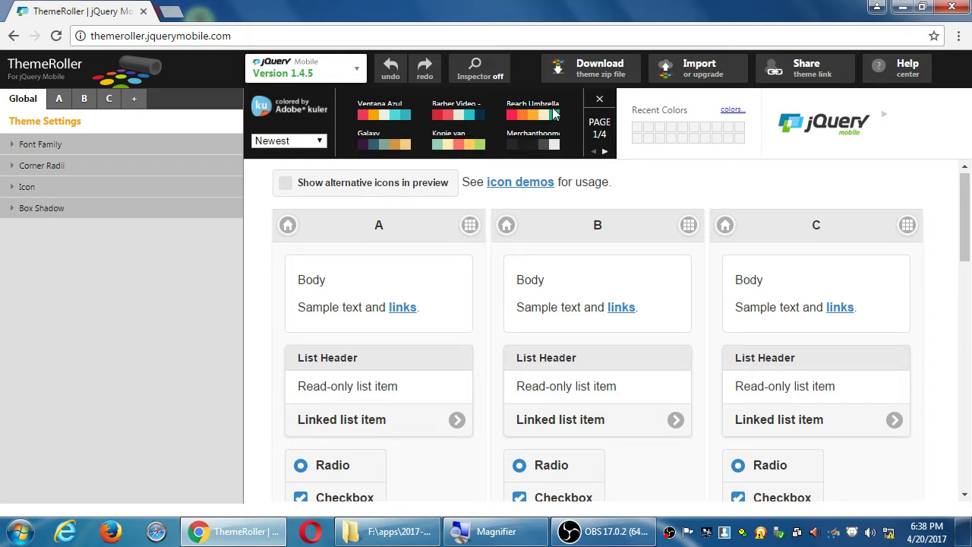
pyautogui.click(437, 115)
pyautogui.click(446, 116)
pyautogui.click(460, 121)
pyautogui.click(468, 117)
pyautogui.click(479, 120)
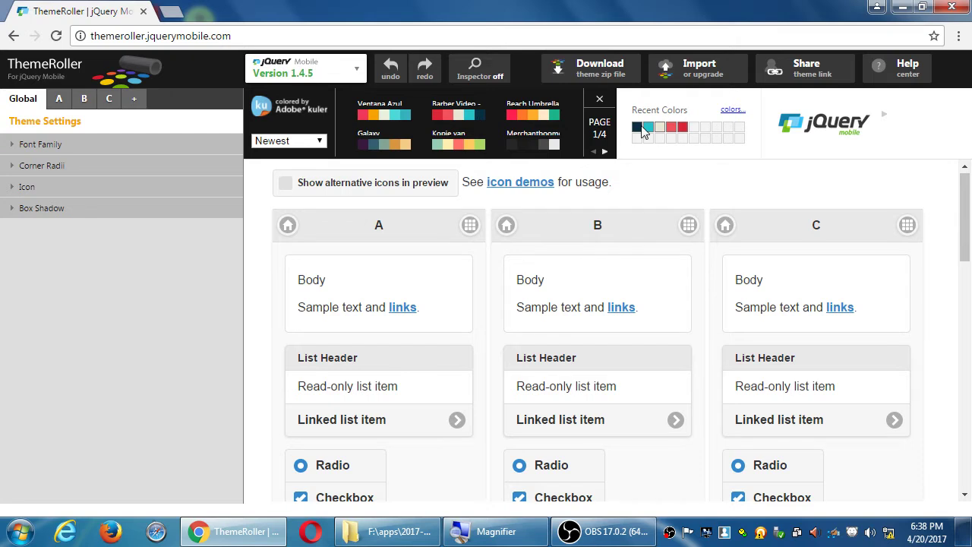
pyautogui.click(600, 99)
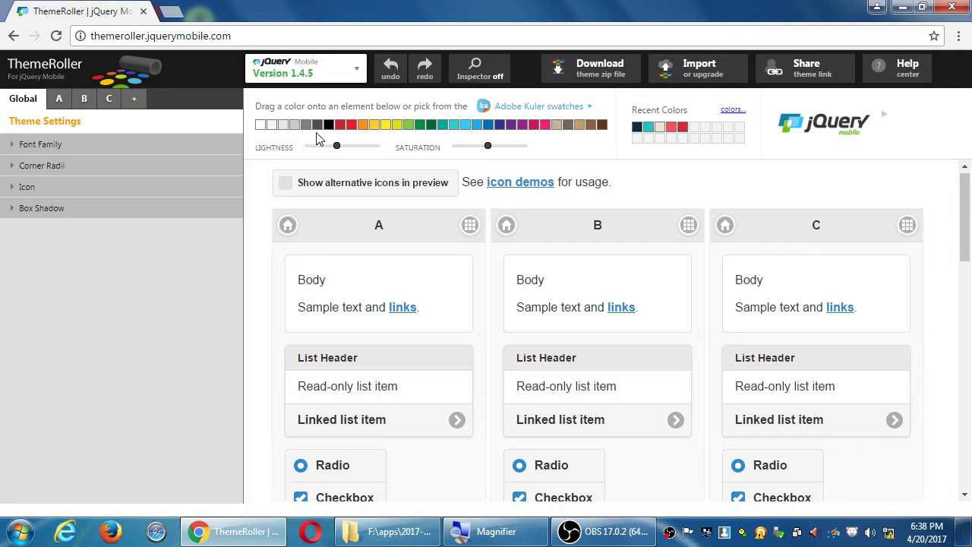
# - Lower the color palette's lightness to its minimum and raise its saturation slightly above the midpoint
pyautogui.moveTo(337, 146); pyautogui.dragTo(309, 148)
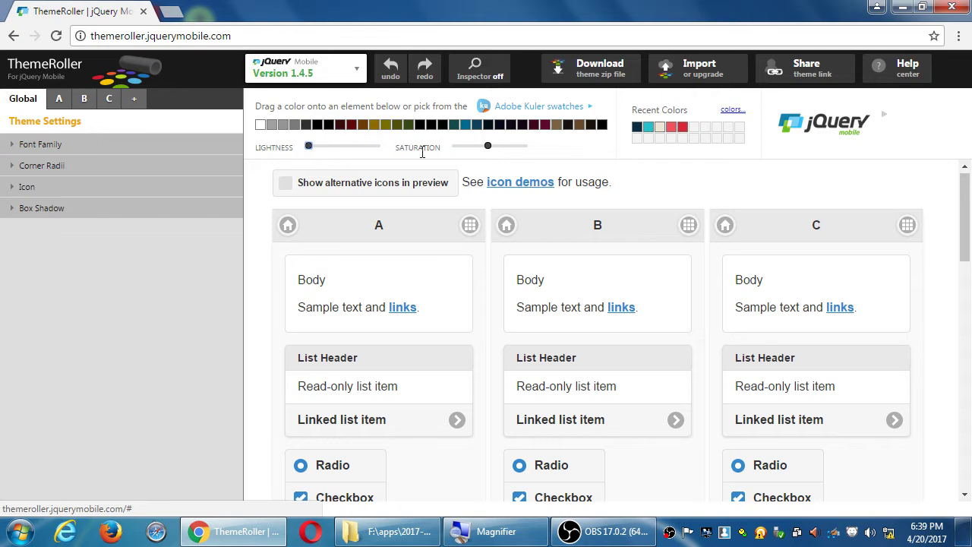
pyautogui.moveTo(488, 149); pyautogui.dragTo(507, 151)
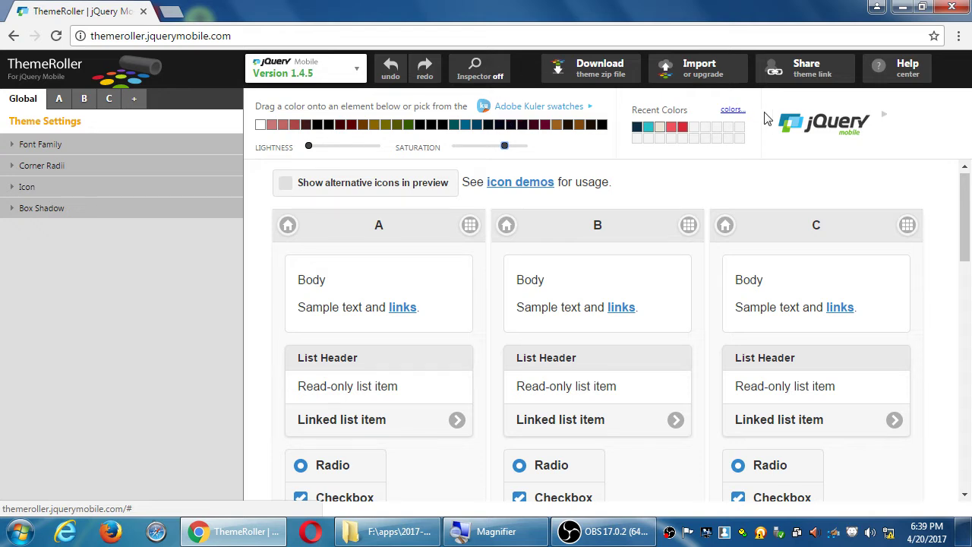
# - Mix the custom dark blue-grey color #2c2e3f and add it to the recent colors
pyautogui.click(737, 110)
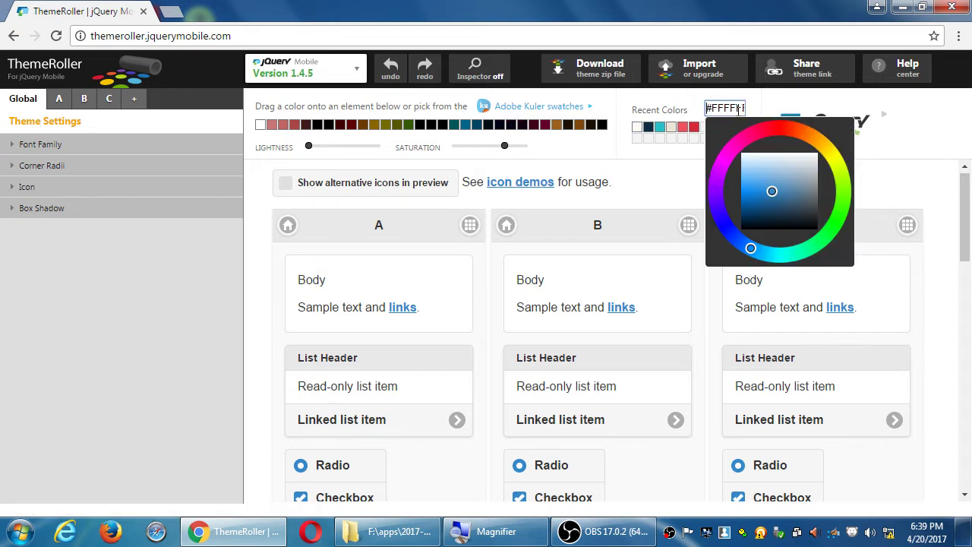
pyautogui.click(687, 109)
pyautogui.click(733, 111)
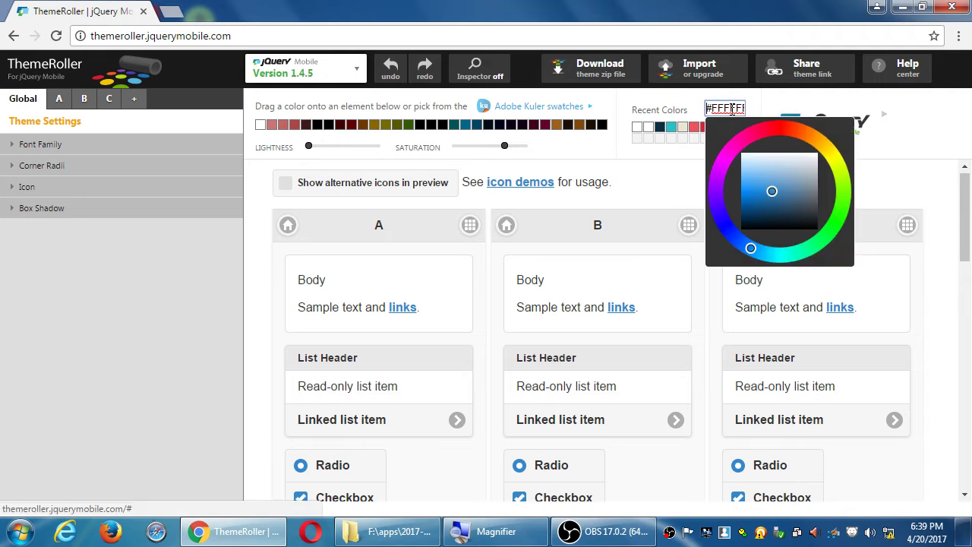
pyautogui.moveTo(781, 180)
pyautogui.mouseDown()
pyautogui.moveTo(802, 167)
pyautogui.moveTo(786, 160)
pyautogui.moveTo(802, 212)
pyautogui.mouseUp()
pyautogui.moveTo(749, 246); pyautogui.dragTo(729, 226)
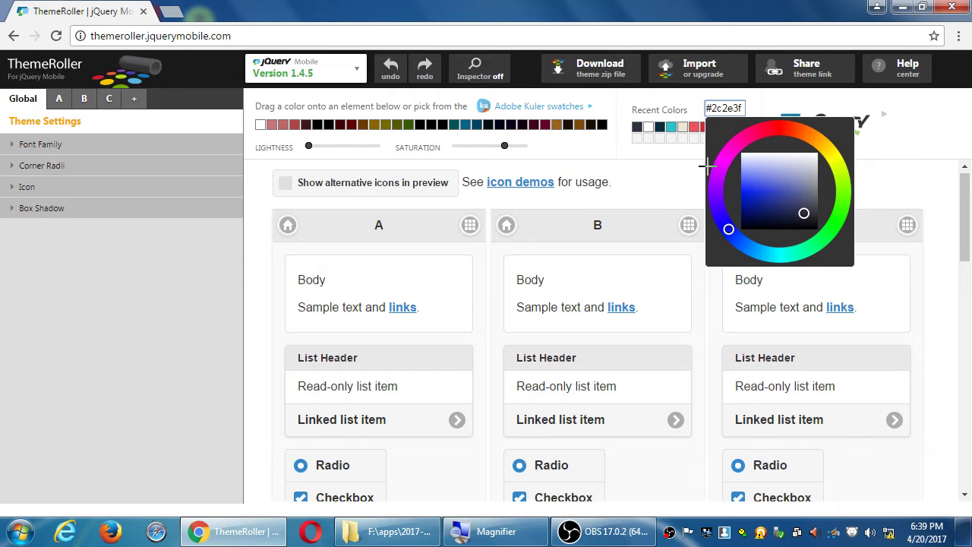
pyautogui.click(676, 173)
# - Apply recent colors to swatch A: dark navy for the header bar, beige for the body, and turquoise #24c2cb for the page background
pyautogui.moveTo(660, 131); pyautogui.dragTo(414, 224)
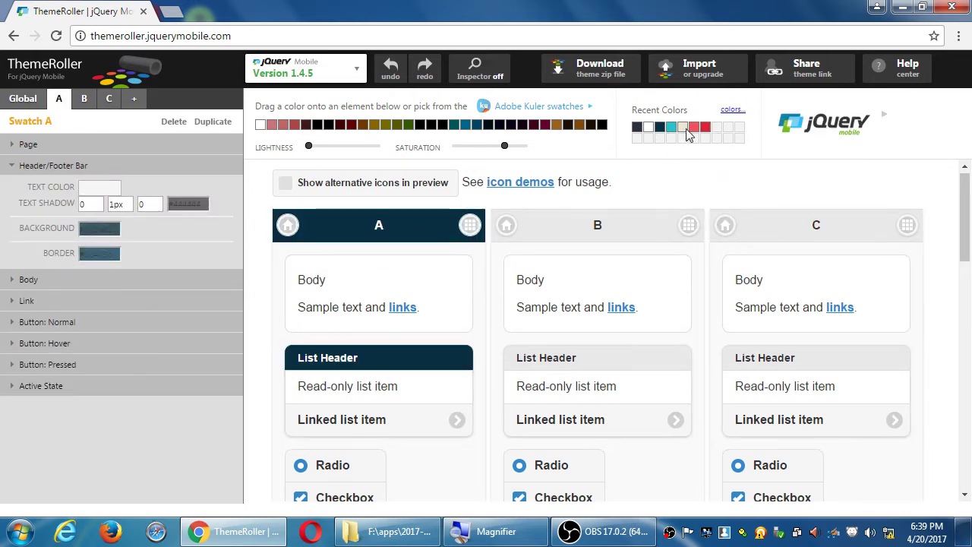
pyautogui.moveTo(682, 129); pyautogui.dragTo(432, 276)
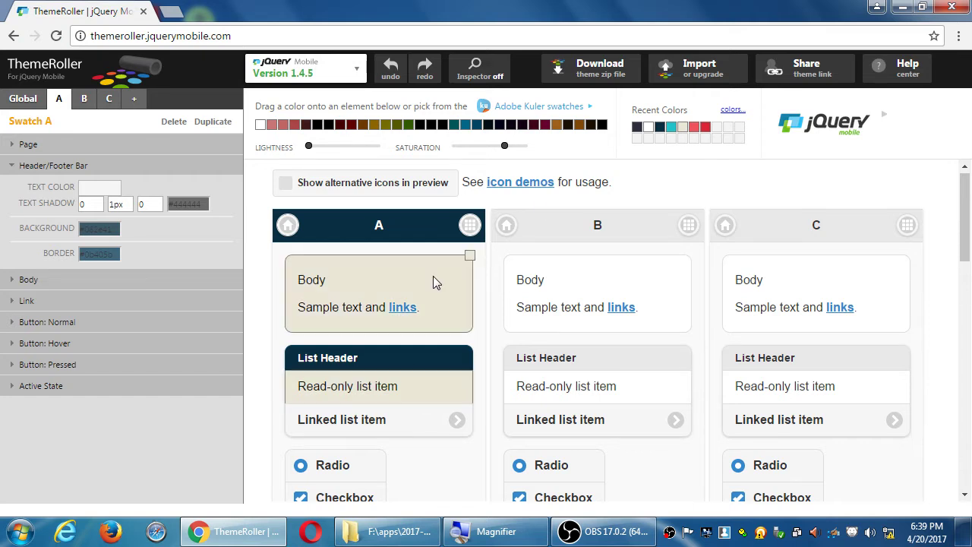
pyautogui.moveTo(674, 130); pyautogui.dragTo(480, 267)
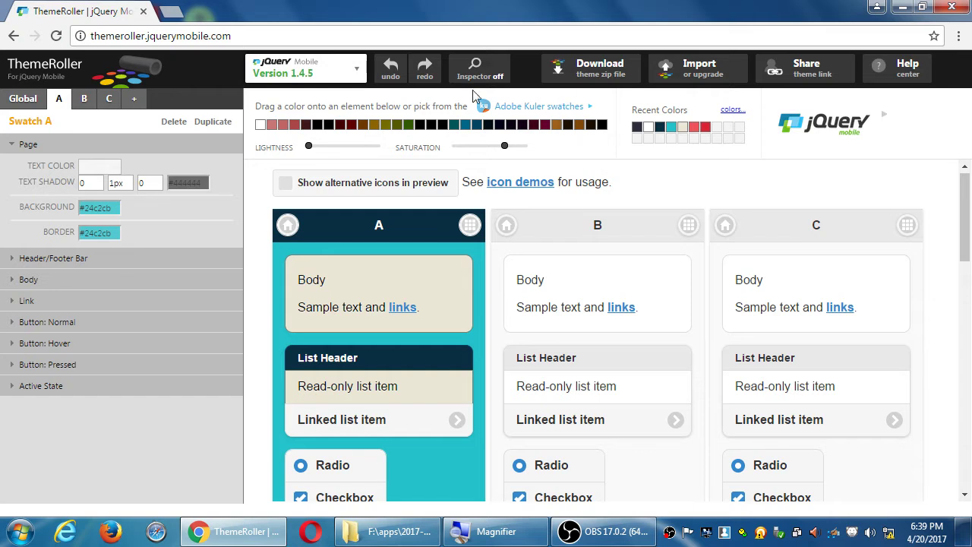
# - Examine swatch A's elements with the Inspector, from the header bar through the list and form widgets to the button
pyautogui.click(469, 68)
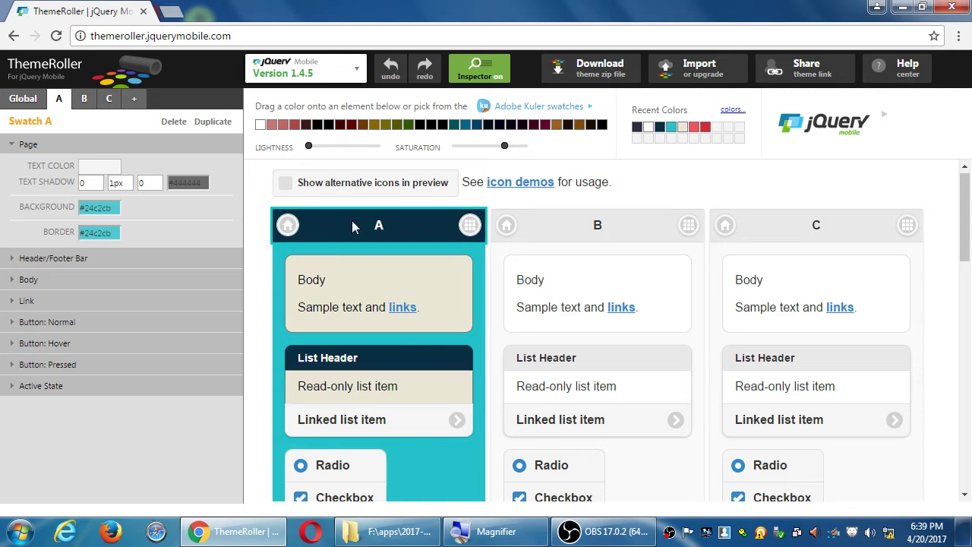
pyautogui.click(481, 72)
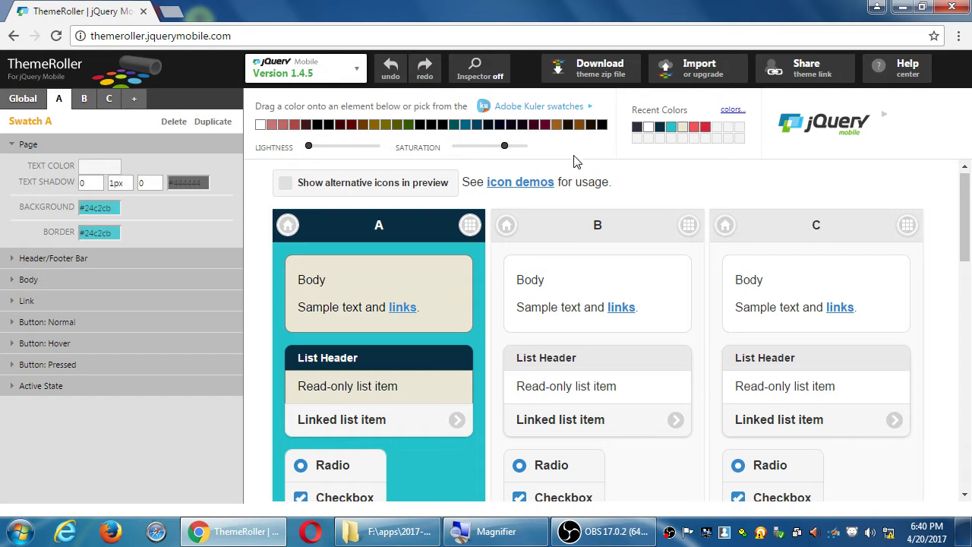
pyautogui.click(483, 76)
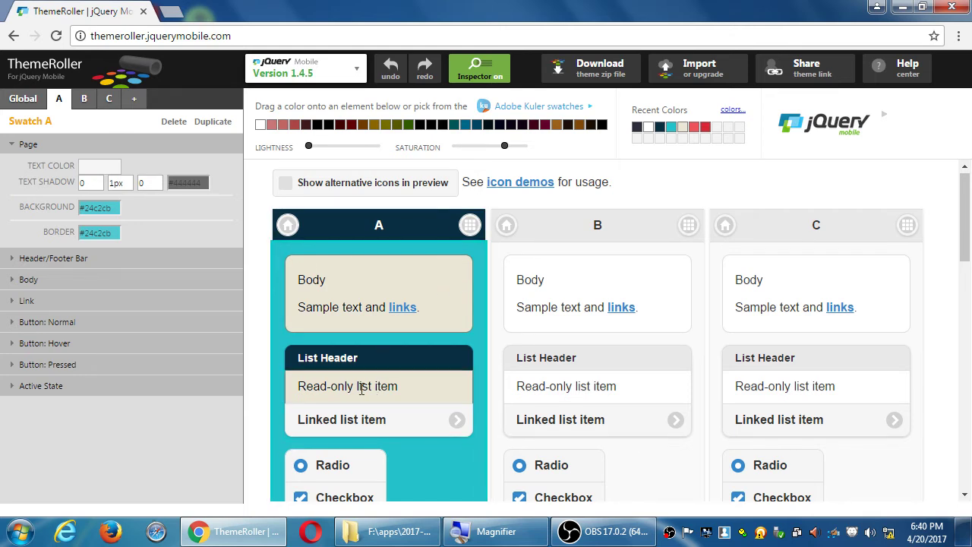
pyautogui.scroll(-2, 361, 388)
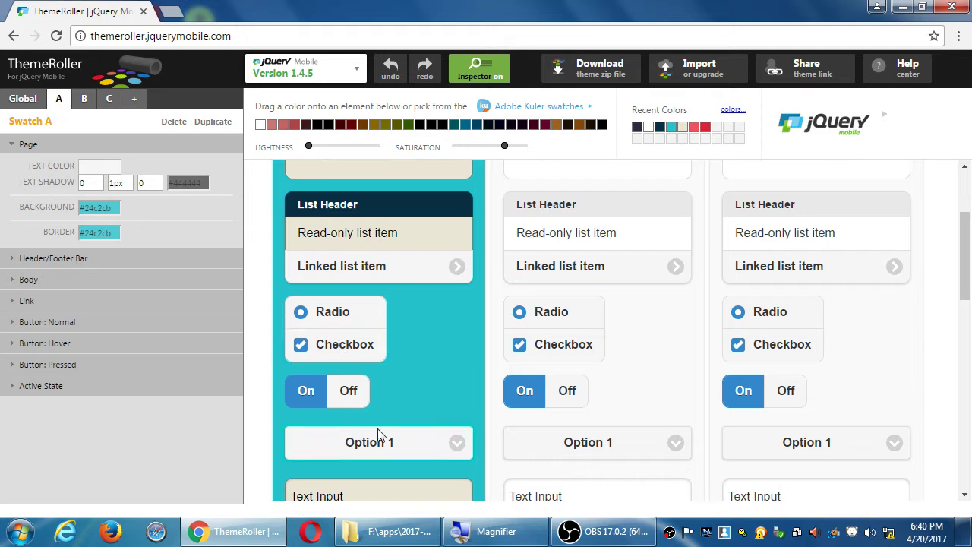
pyautogui.scroll(-3, 380, 435)
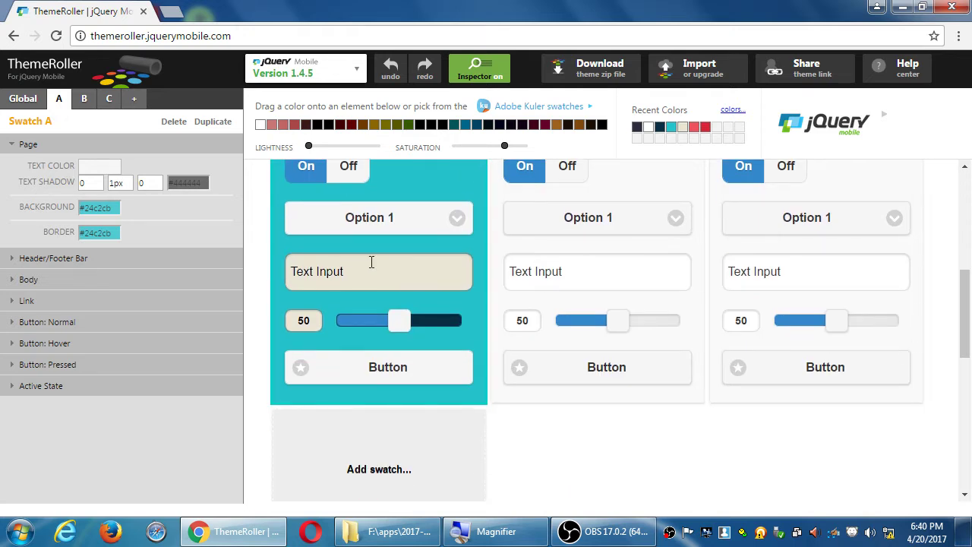
pyautogui.scroll(4, 371, 263)
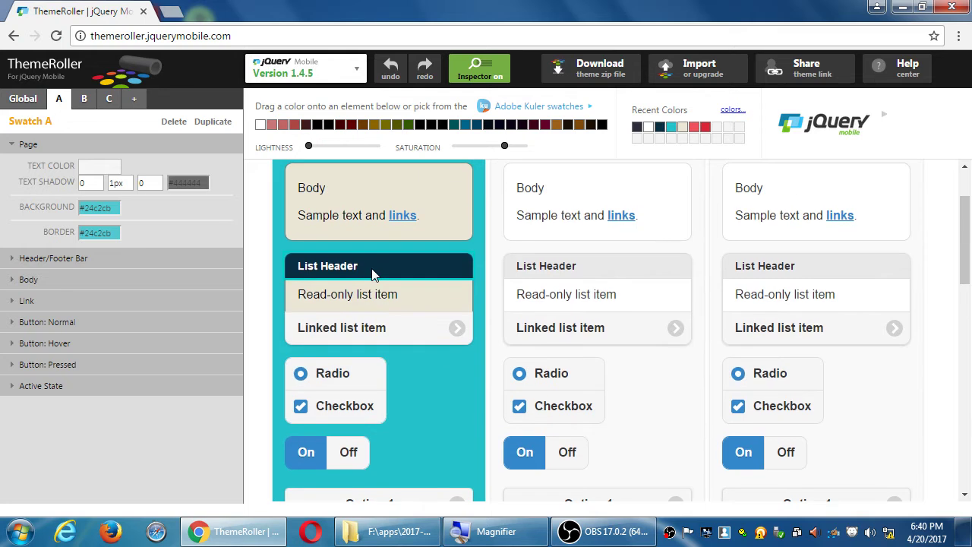
pyautogui.scroll(2, 372, 273)
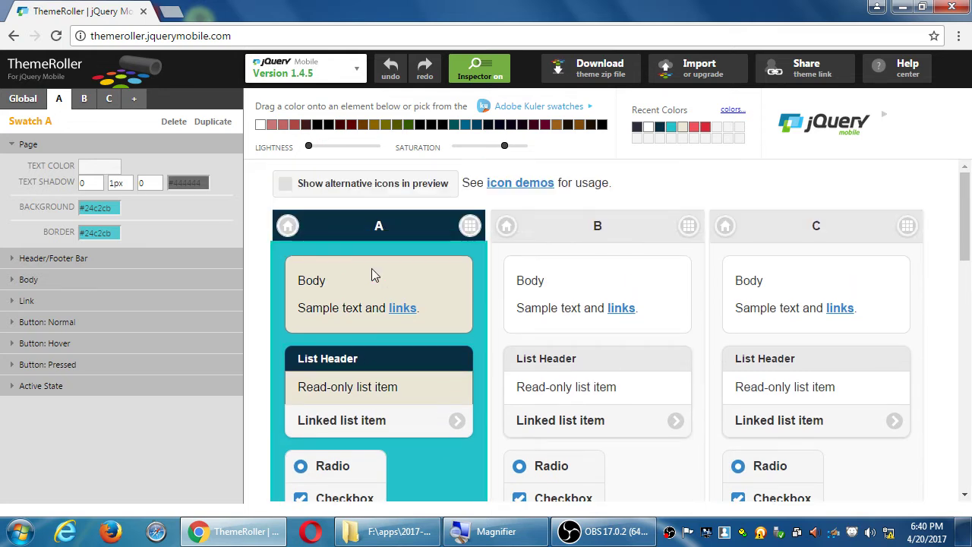
pyautogui.click(485, 69)
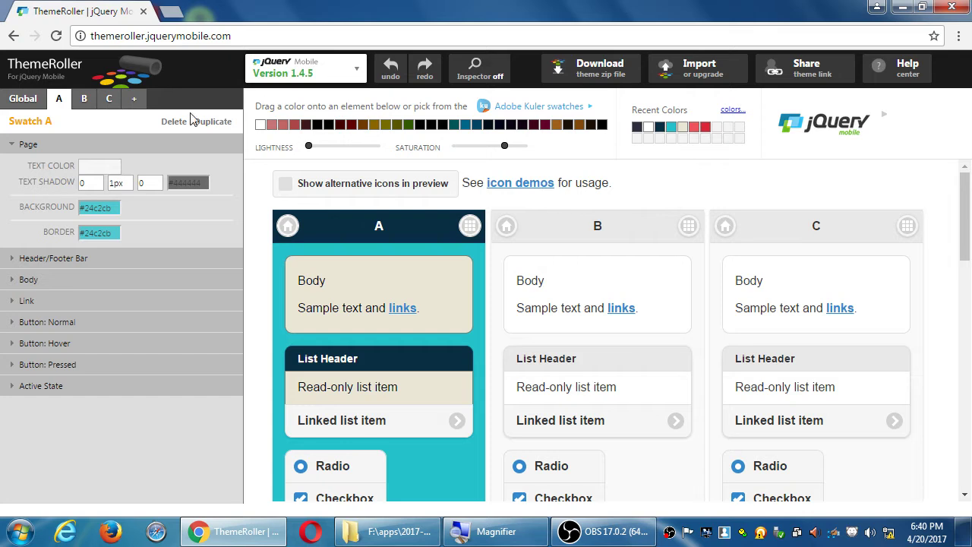
# - Collapse swatch A's page settings and use the Inspector to examine swatch A's header bar and swatch B's body
pyautogui.click(25, 144)
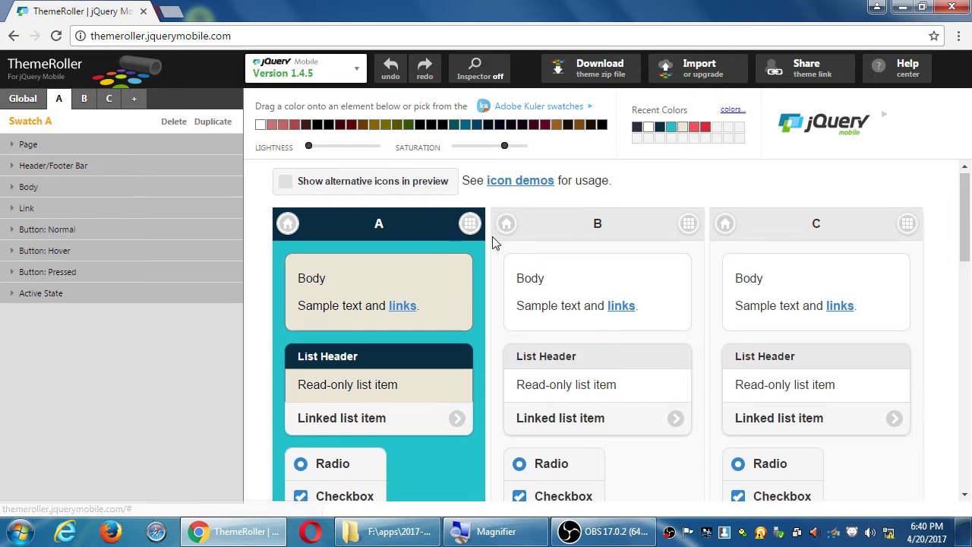
pyautogui.scroll(-10, 492, 243)
pyautogui.scroll(10, 493, 243)
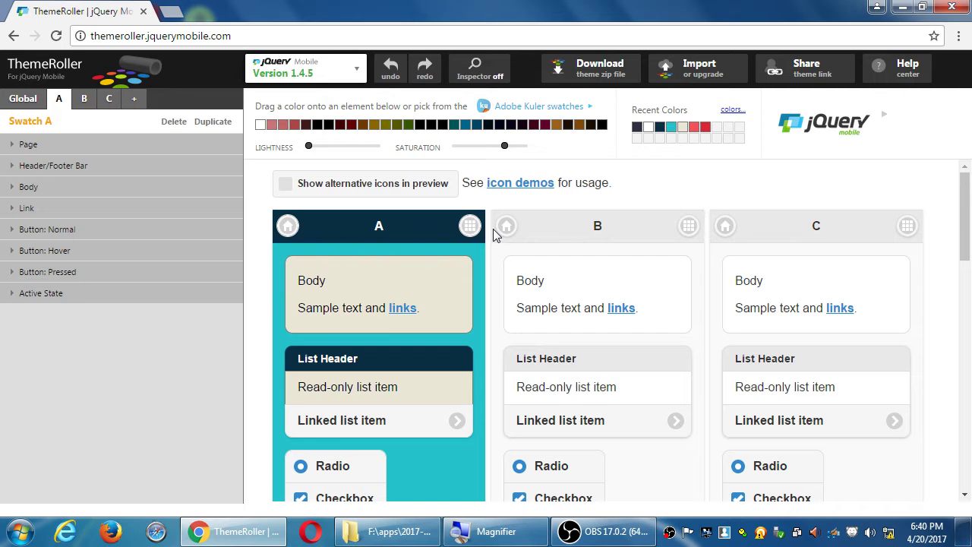
pyautogui.click(477, 68)
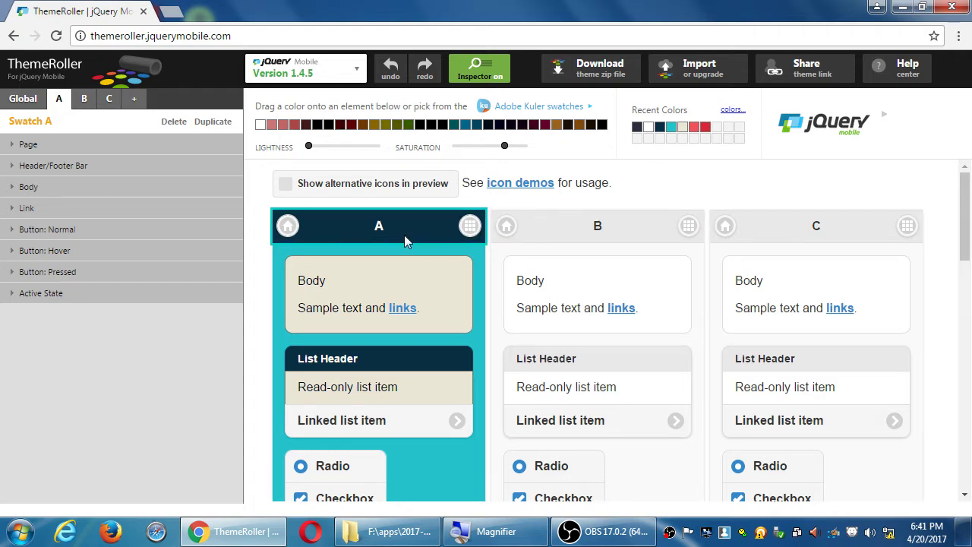
pyautogui.click(483, 79)
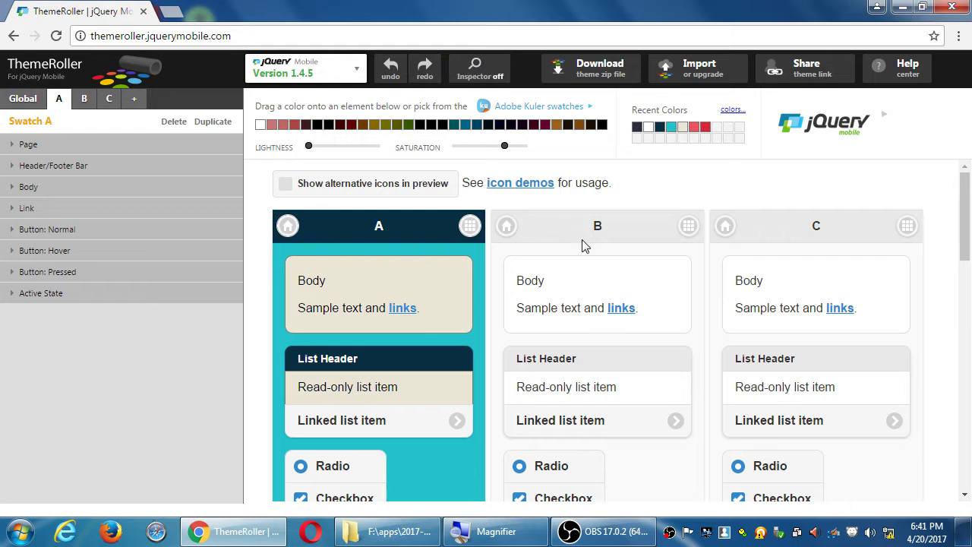
pyautogui.click(475, 69)
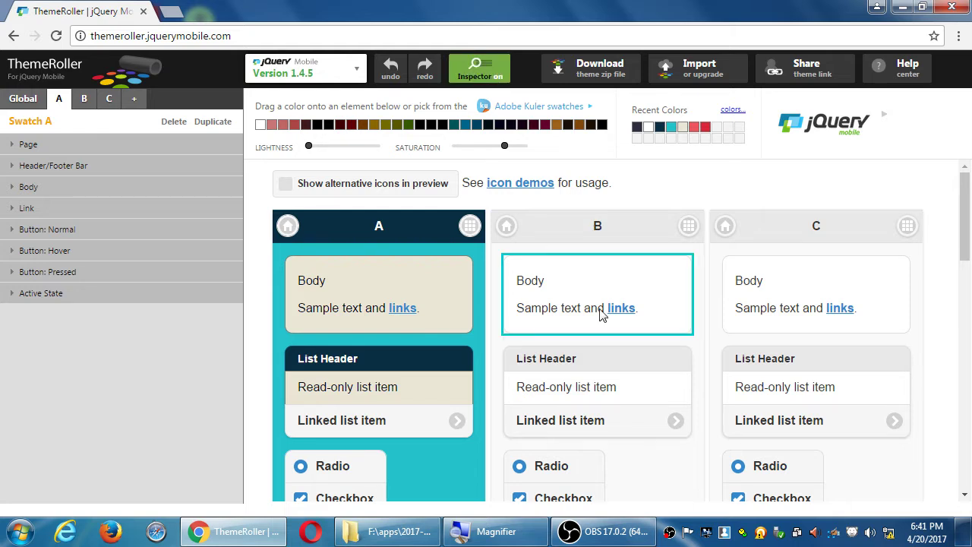
pyautogui.click(477, 74)
# - Color swatch B's header bar near-black purple and its page background beige #eae7d6, and review its widgets
pyautogui.moveTo(515, 127); pyautogui.dragTo(606, 221)
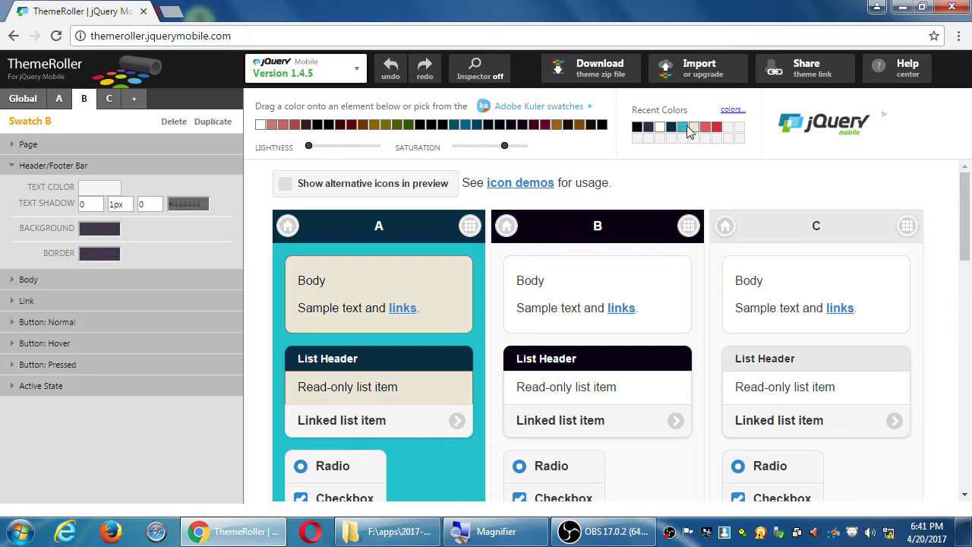
pyautogui.moveTo(692, 130); pyautogui.dragTo(698, 279)
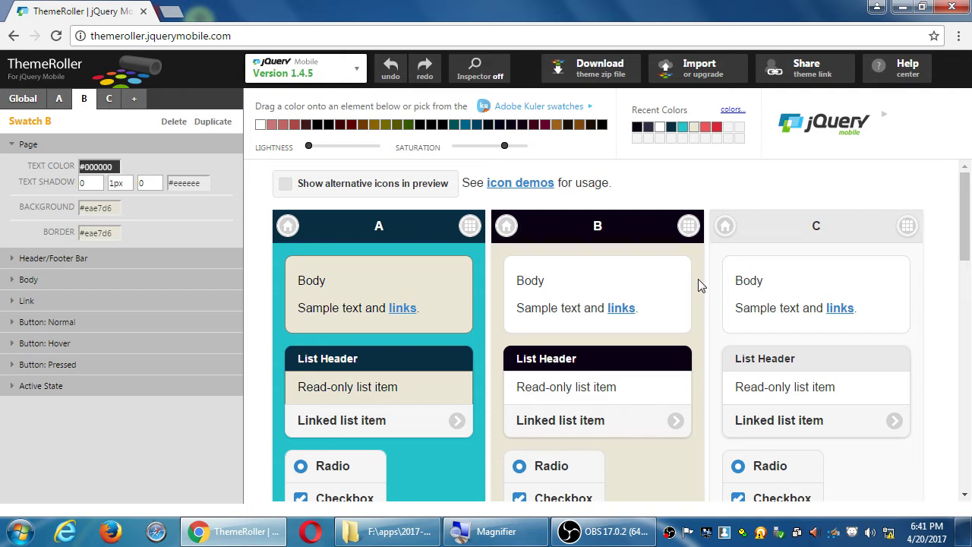
pyautogui.scroll(-3, 628, 325)
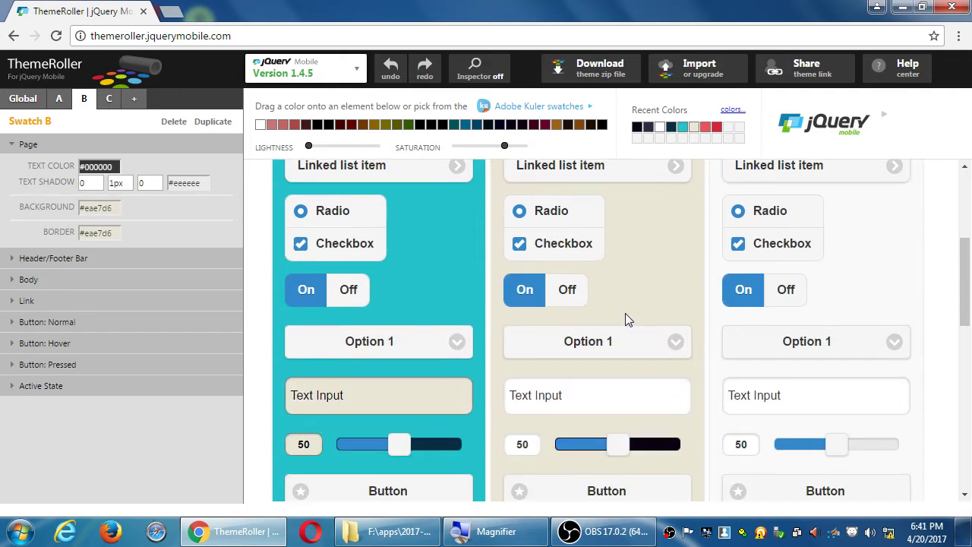
pyautogui.scroll(-2, 626, 311)
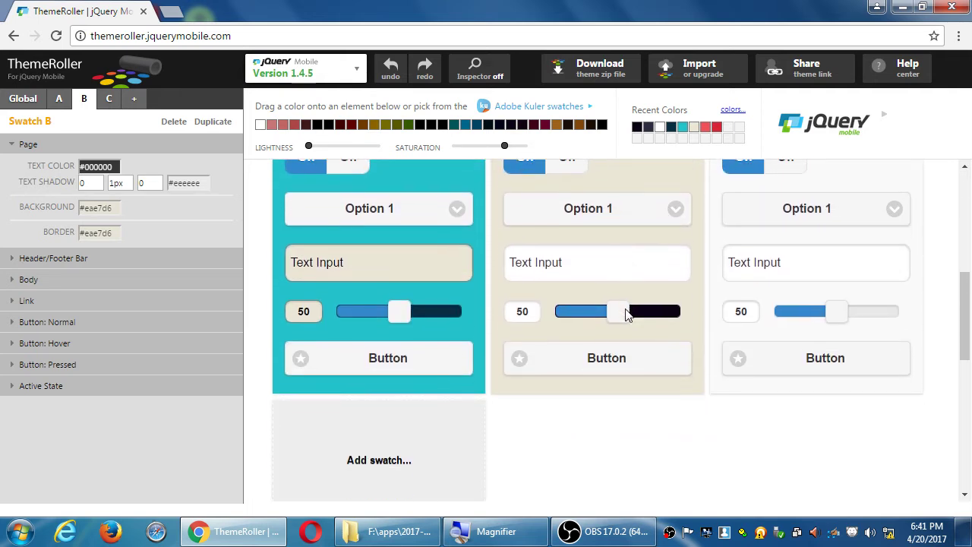
pyautogui.scroll(3, 628, 314)
pyautogui.scroll(2, 628, 314)
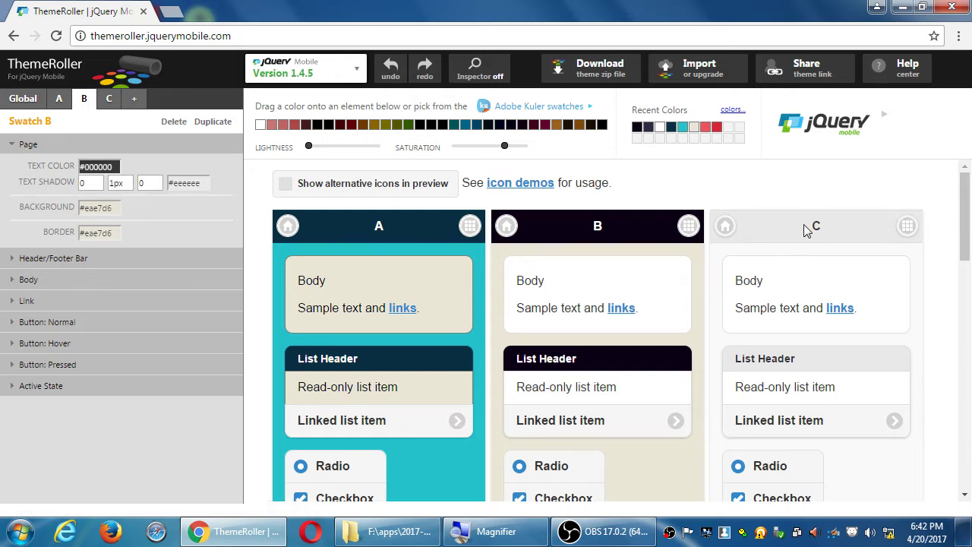
# - Give swatch C's header bar a brown color, and replace the swatch with a fresh default one
pyautogui.moveTo(569, 125); pyautogui.dragTo(779, 225)
pyautogui.click(173, 123)
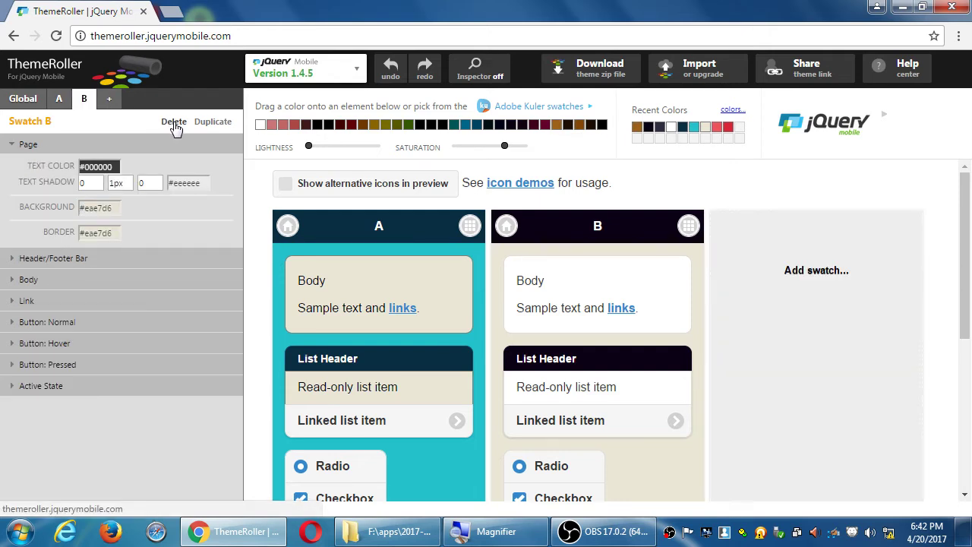
pyautogui.click(108, 99)
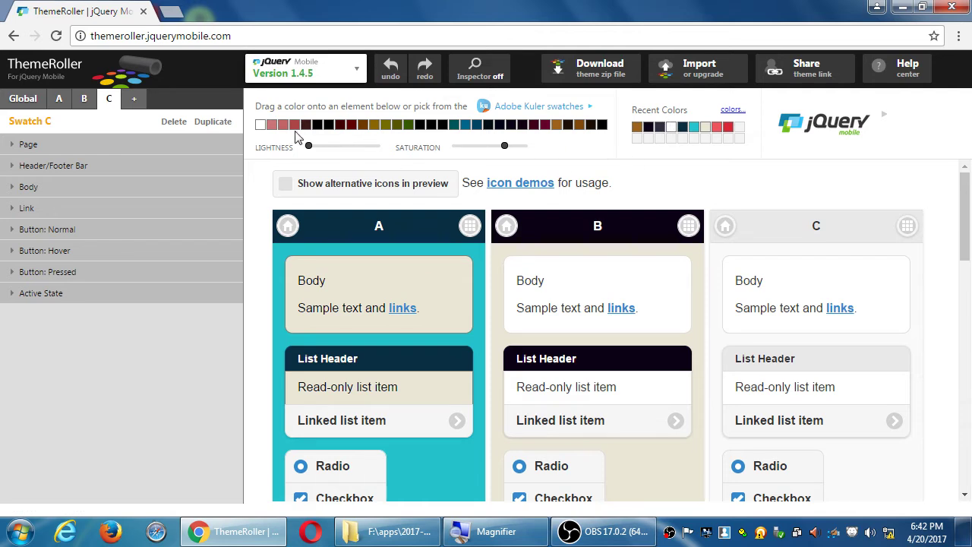
# - Color swatch C's header bar #c77575, and try an olive green page background on it before undoing that
pyautogui.moveTo(272, 124); pyautogui.dragTo(833, 228)
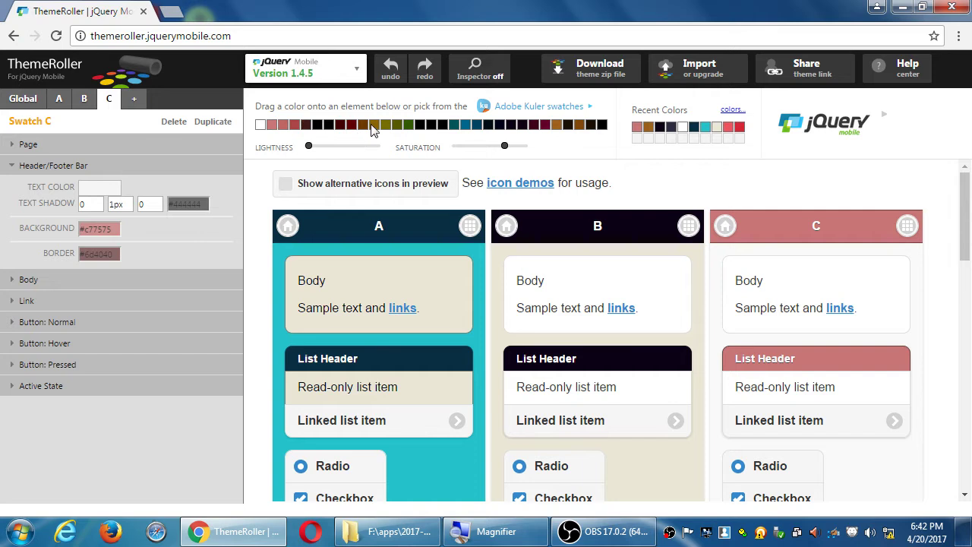
pyautogui.moveTo(401, 128); pyautogui.dragTo(915, 288)
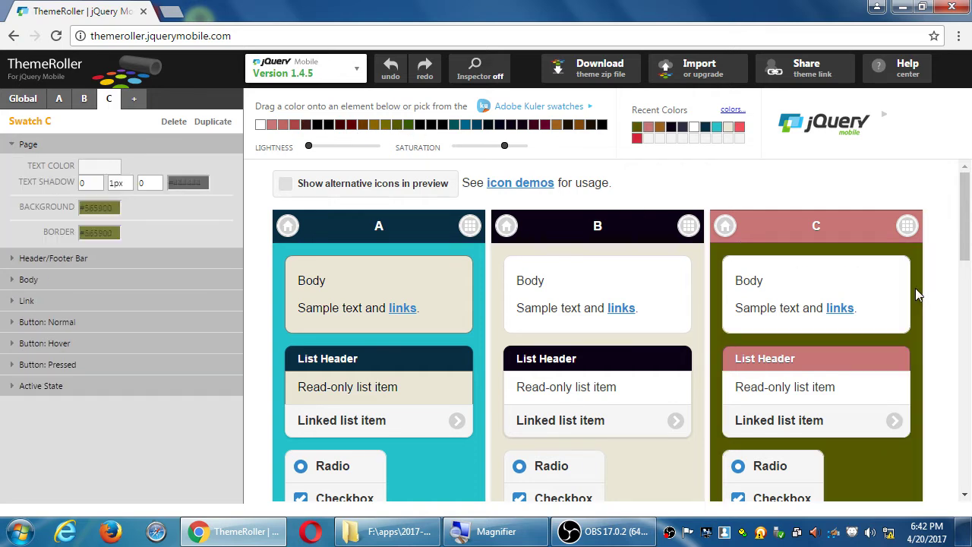
pyautogui.click(392, 70)
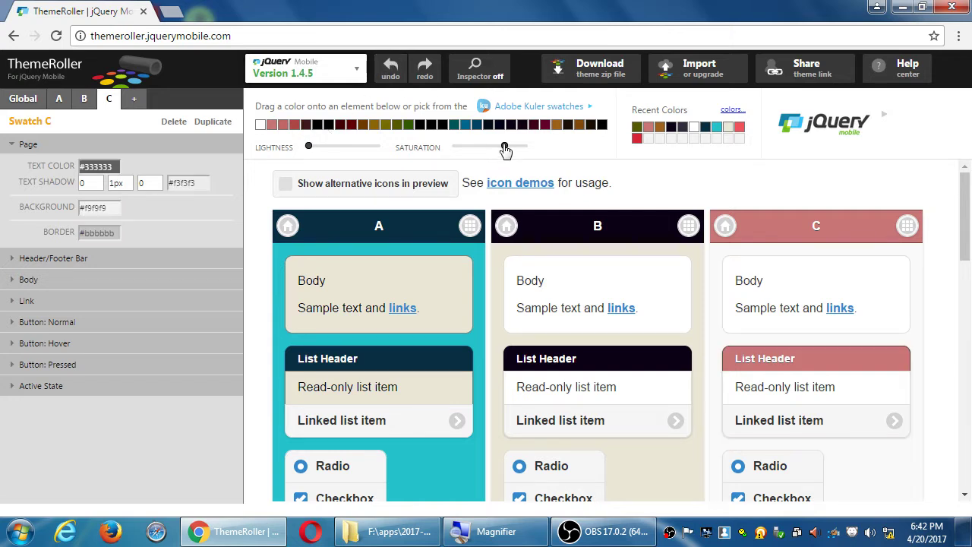
# - Adjust the palette to slightly below-middle saturation and about a quarter lightness, and apply golden yellow #e6b00f to swatch C's page background
pyautogui.moveTo(504, 146); pyautogui.dragTo(484, 152)
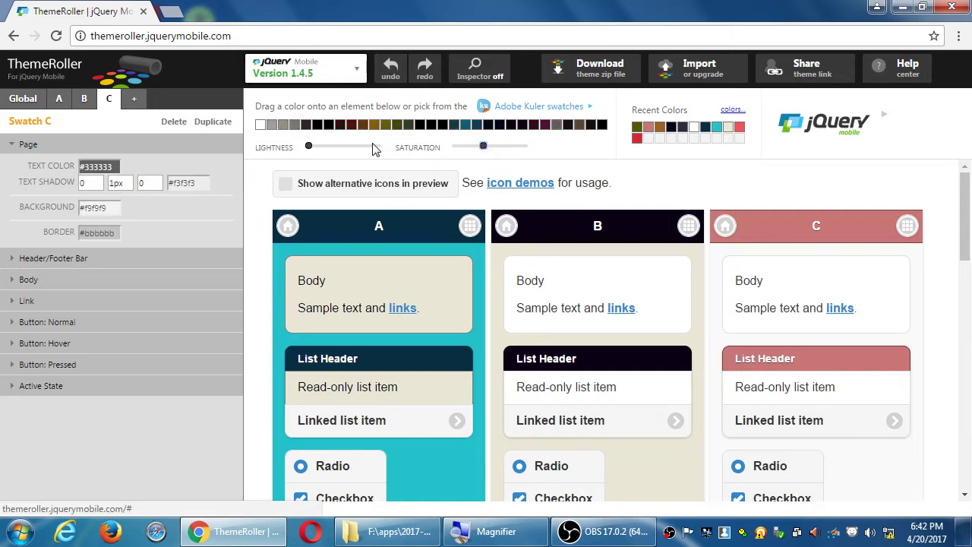
pyautogui.moveTo(310, 152); pyautogui.dragTo(328, 151)
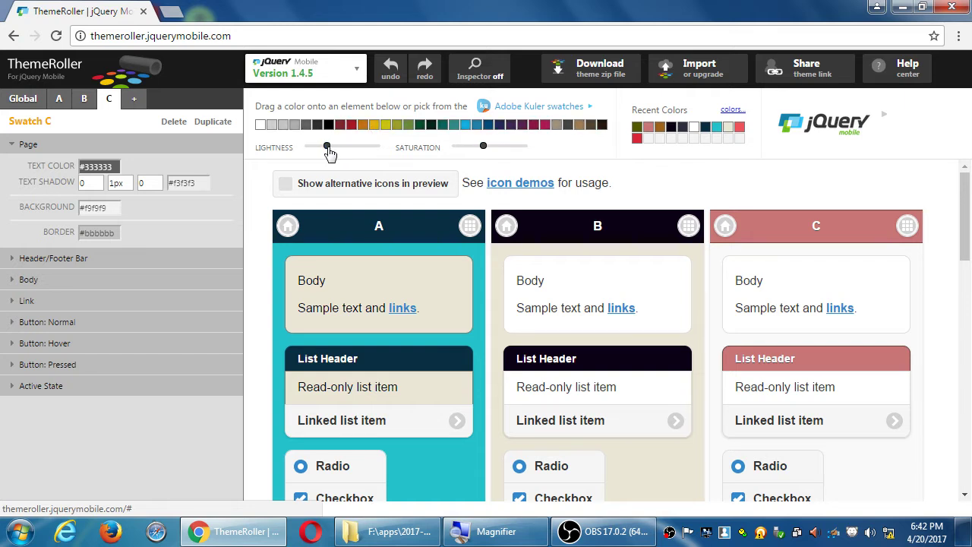
pyautogui.moveTo(374, 125); pyautogui.dragTo(711, 272)
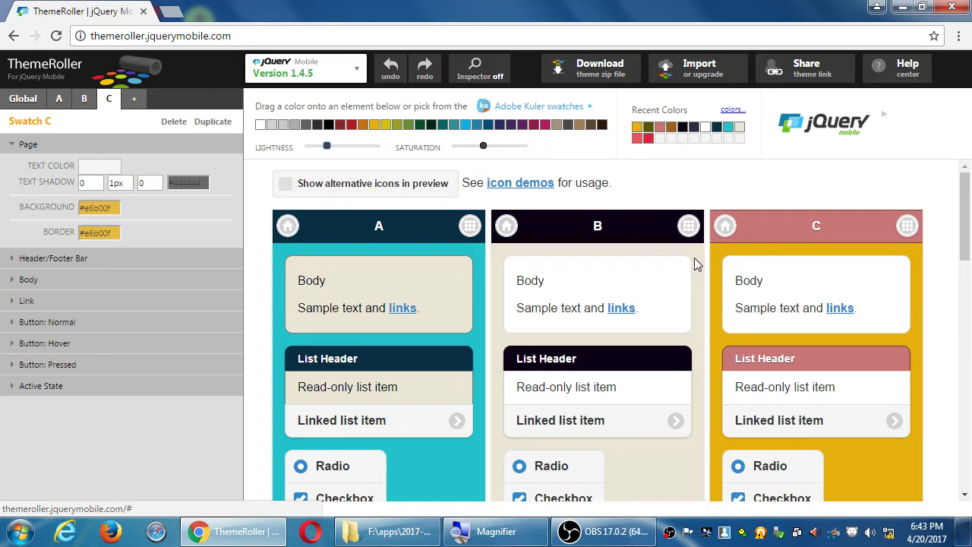
# - Look through the theme's download instructions without downloading, and generate a link for sharing the theme
pyautogui.click(596, 71)
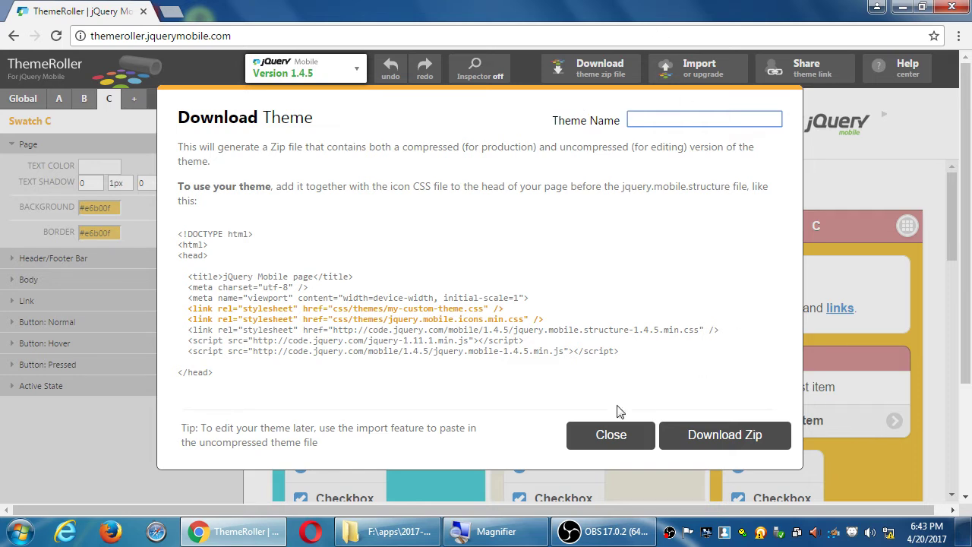
pyautogui.click(613, 435)
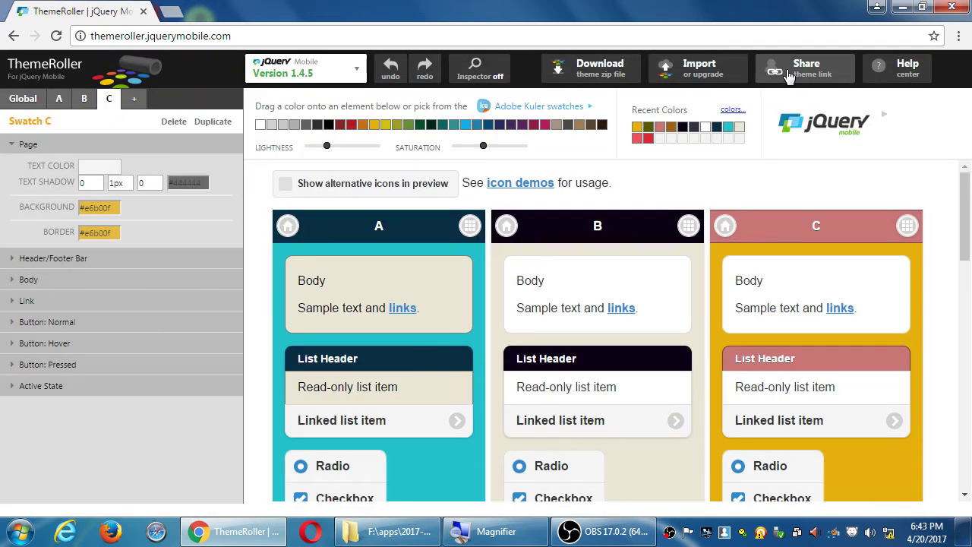
pyautogui.click(786, 70)
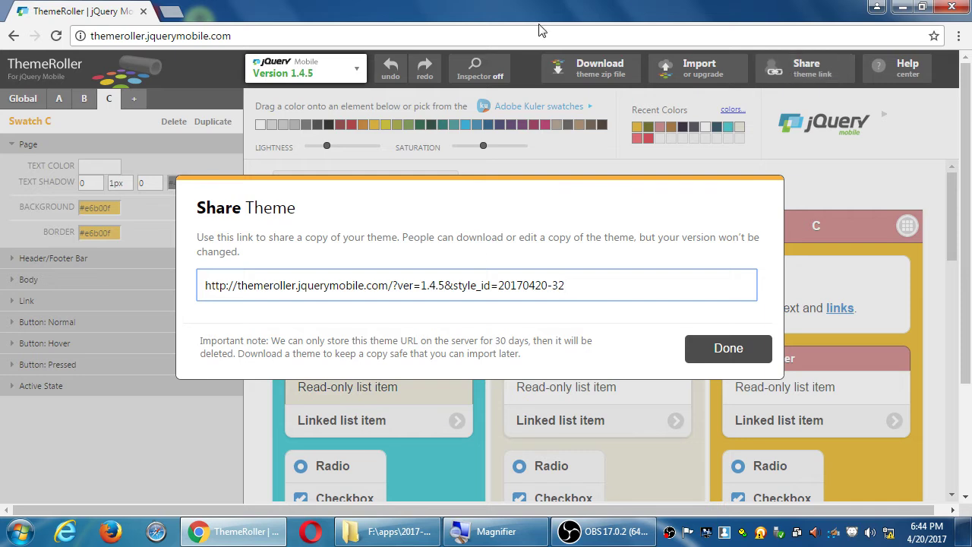
# - Copy the generated theme share link, and open the Mobile Apps III folder on drive F: in Windows Explorer
pyautogui.click(444, 279)
pyautogui.hotkey('ctrl', 'c')
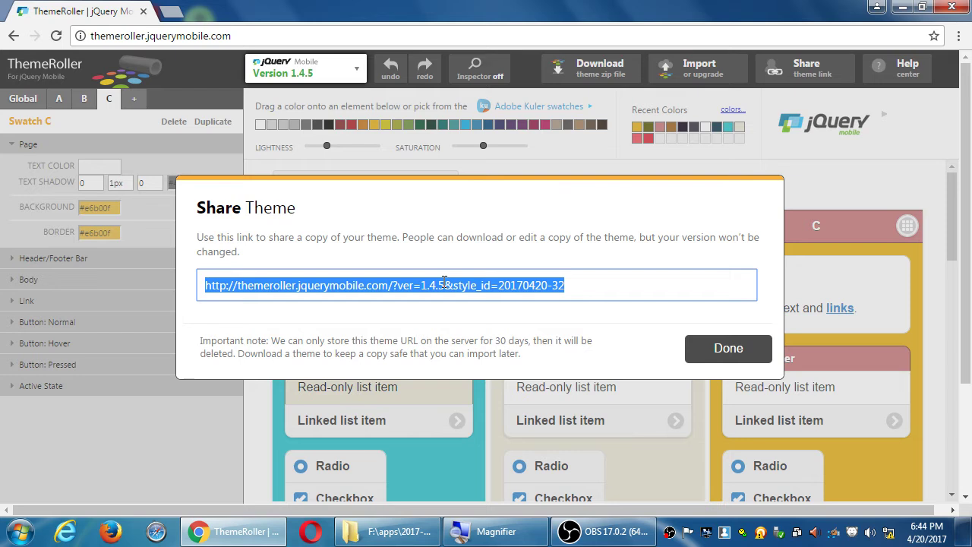
pyautogui.click(395, 531)
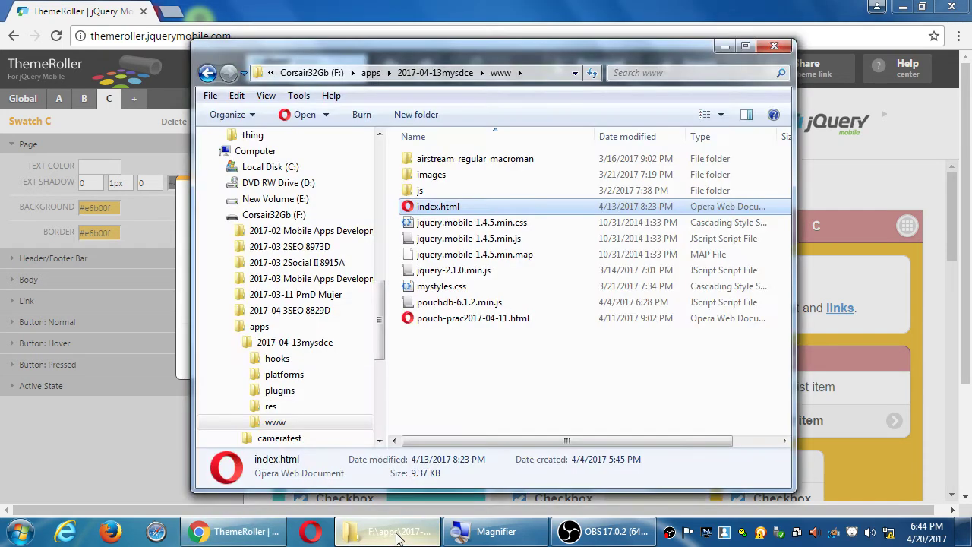
pyautogui.click(434, 73)
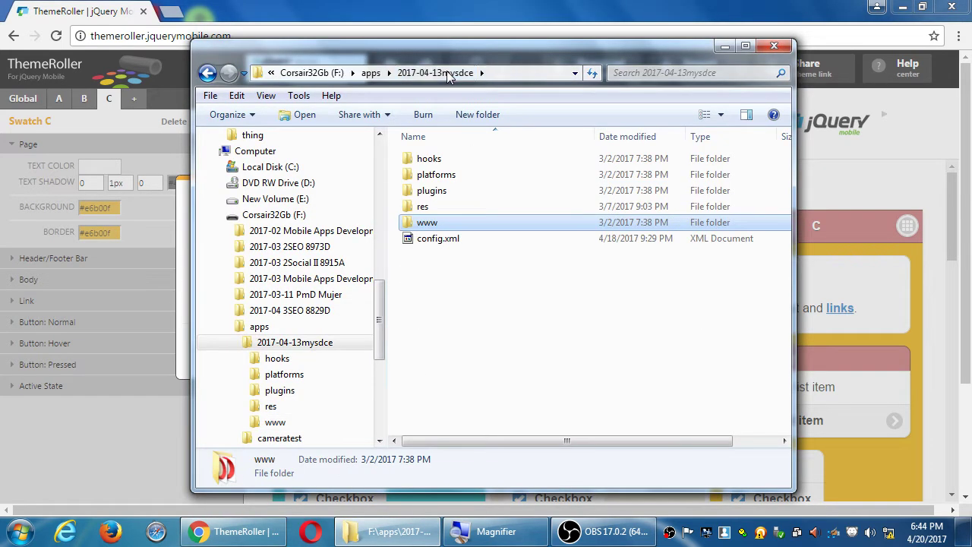
pyautogui.click(370, 73)
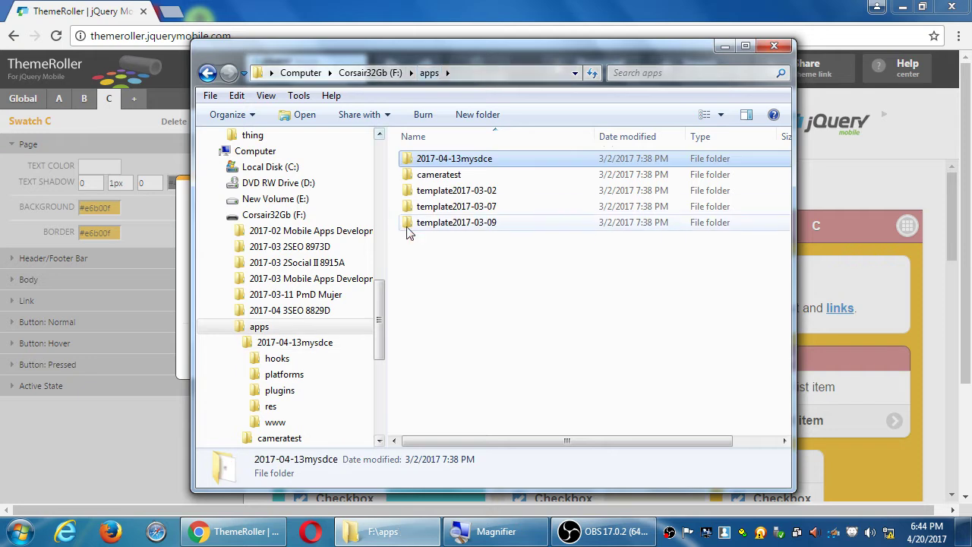
pyautogui.click(449, 298)
pyautogui.rightClick(447, 296)
pyautogui.click(363, 72)
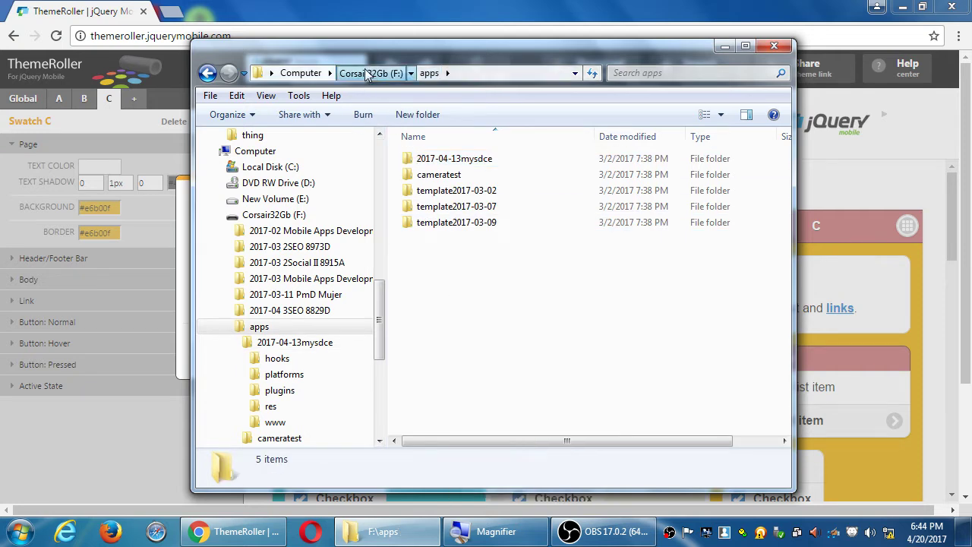
pyautogui.click(364, 73)
pyautogui.doubleClick(444, 302)
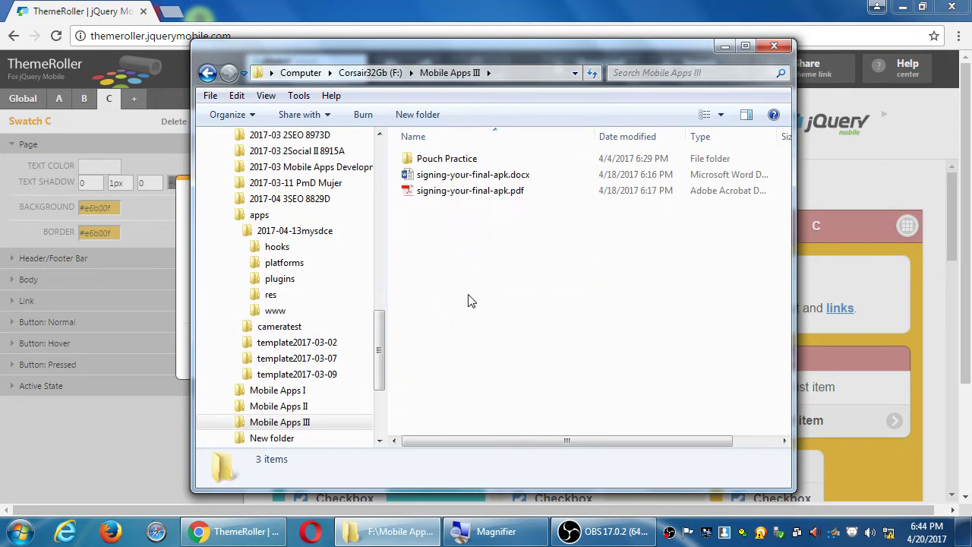
# - Create a text document named newtheme.txt in the Mobile Apps III folder
pyautogui.rightClick(468, 283)
pyautogui.moveTo(518, 446)
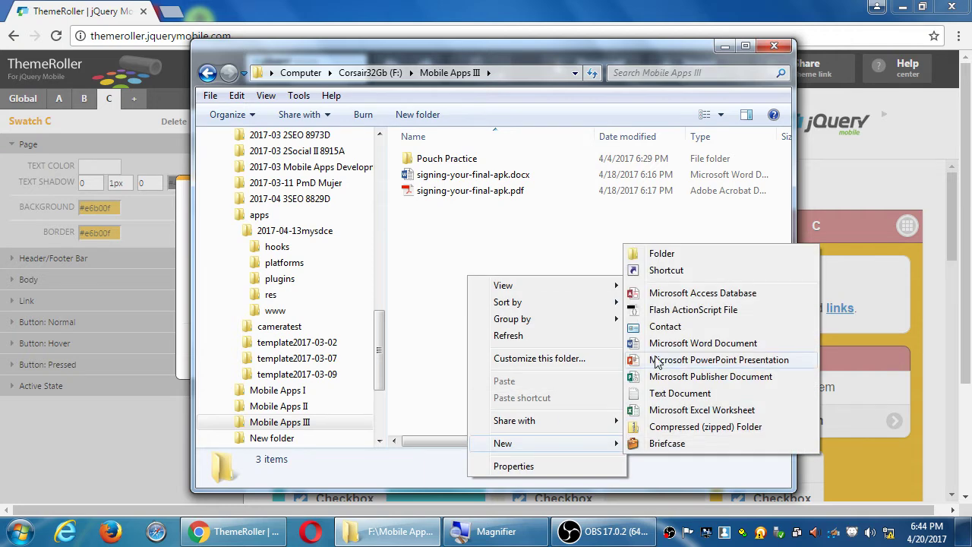
pyautogui.click(673, 394)
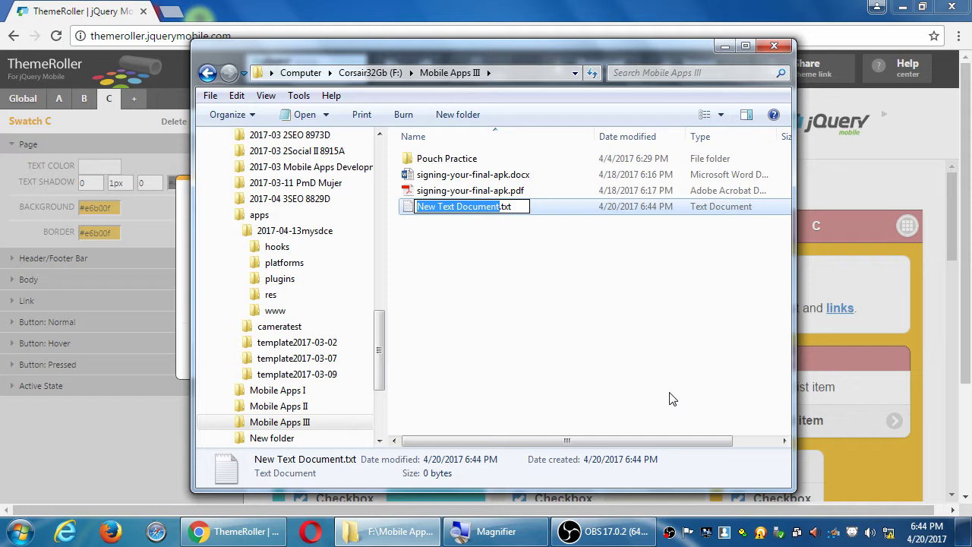
pyautogui.write('newtheme')
pyautogui.press('Return')
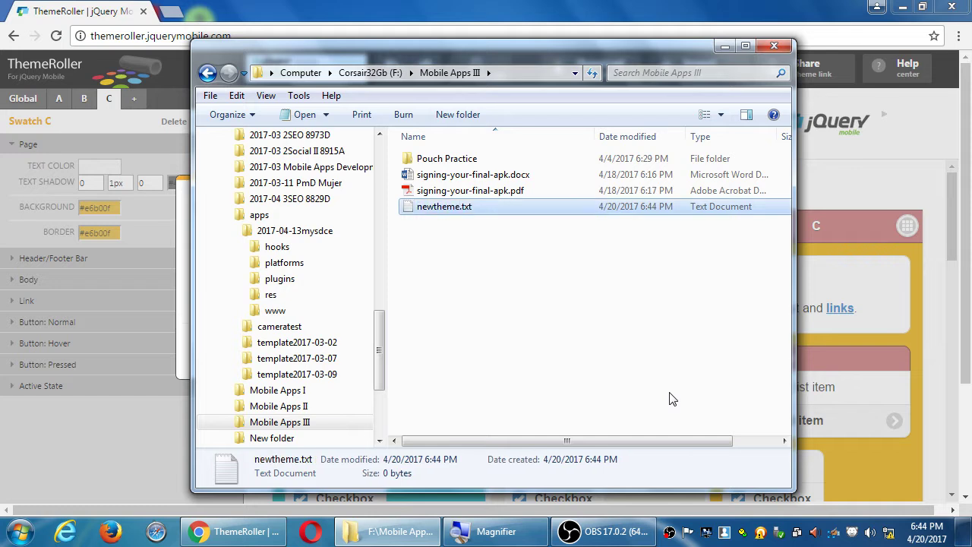
# - Paste the theme share link into newtheme.txt, save and close it, and return to ThemeRoller
pyautogui.press('Return')
pyautogui.hotkey('ctrl', 'v')
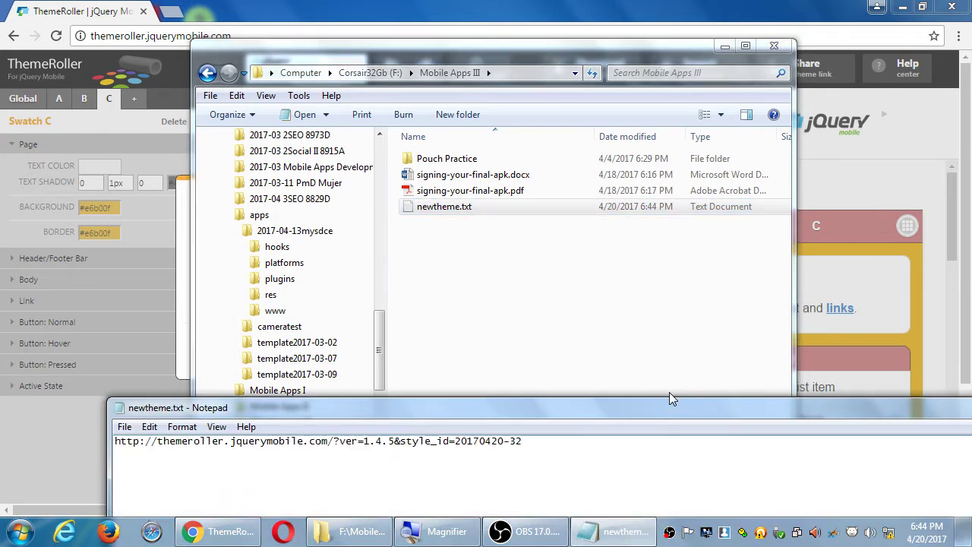
pyautogui.hotkey('alt', 'F4')
pyautogui.press('Return')
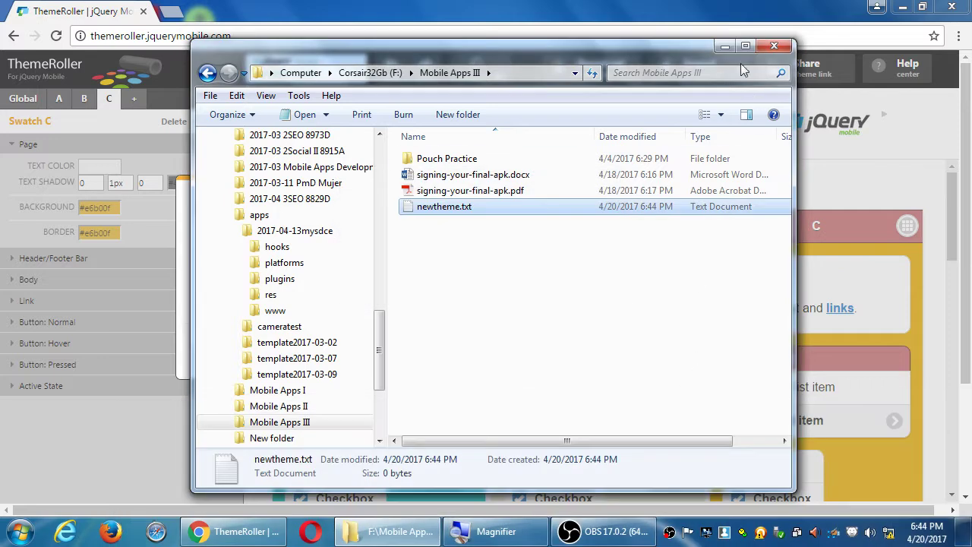
pyautogui.click(725, 47)
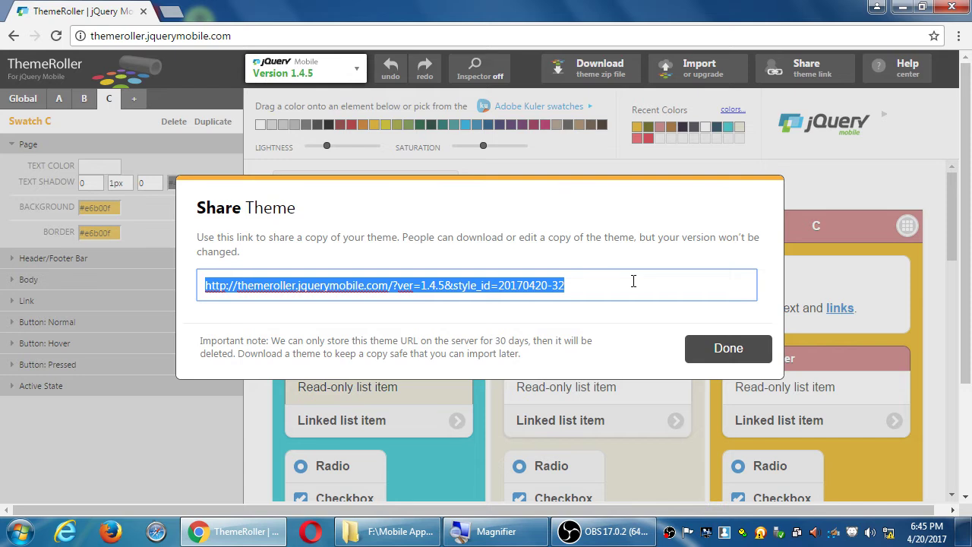
# - Close the share dialog, and look at the theme import dialog and its upgrade versions without importing anything
pyautogui.click(744, 354)
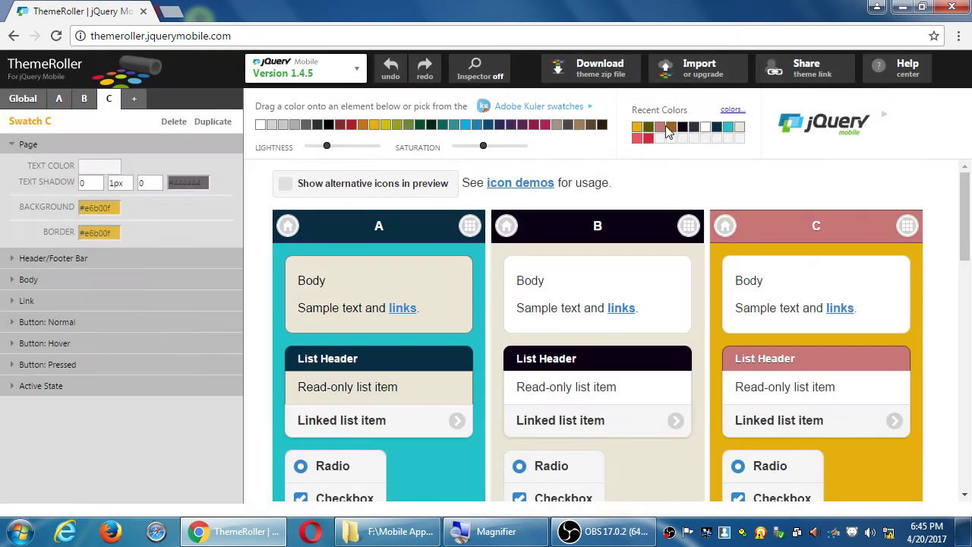
pyautogui.click(694, 77)
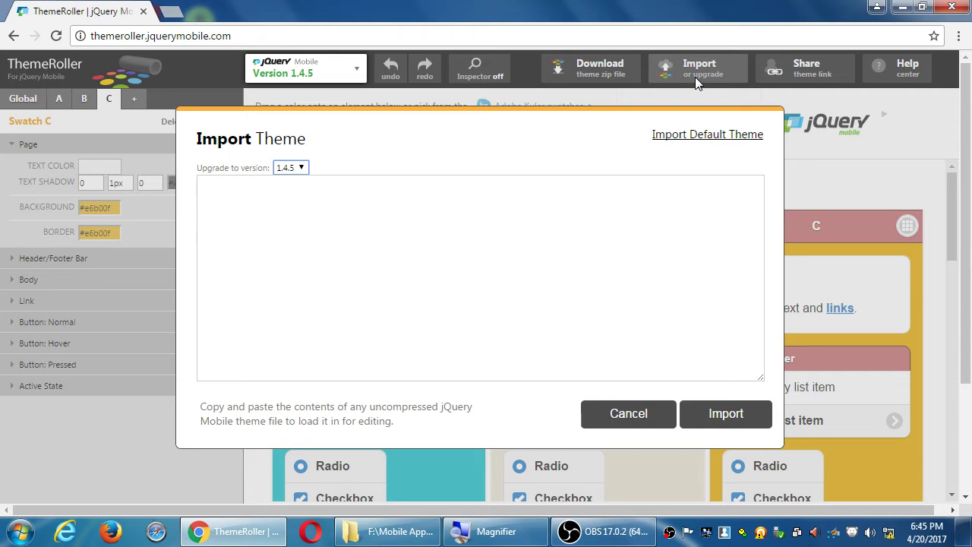
pyautogui.click(298, 168)
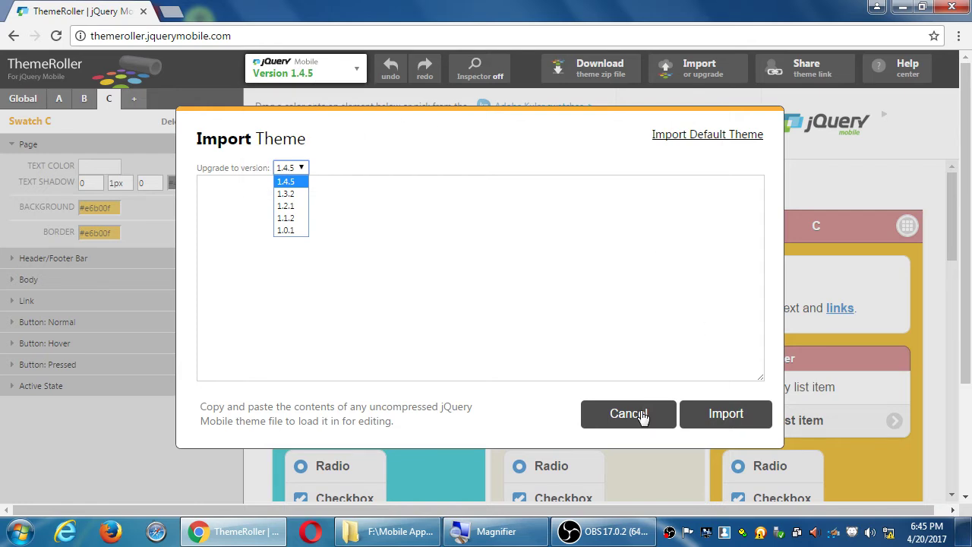
pyautogui.click(641, 415)
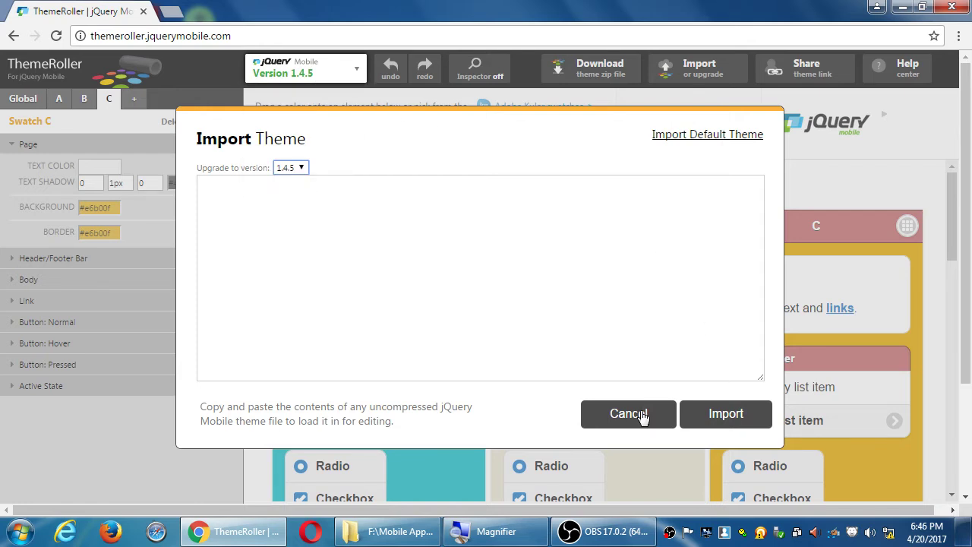
pyautogui.click(641, 414)
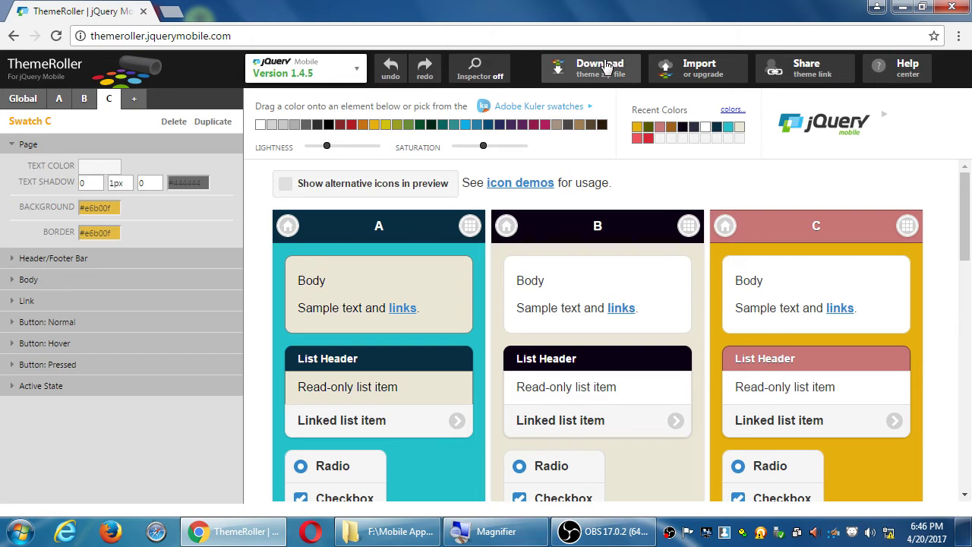
# - Download the theme as a zip file under the theme name mystyle
pyautogui.click(607, 66)
pyautogui.click(643, 122)
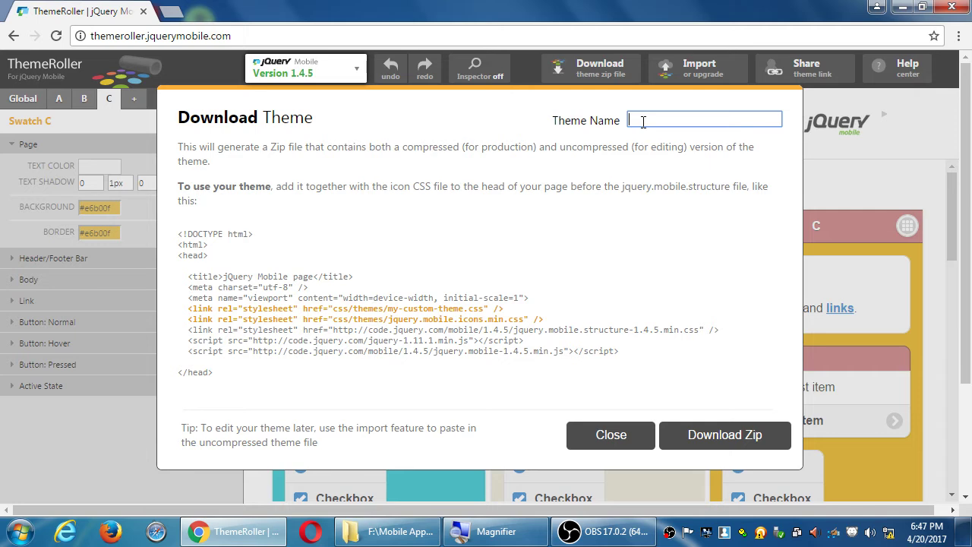
pyautogui.write('mystyle')
pyautogui.click(705, 437)
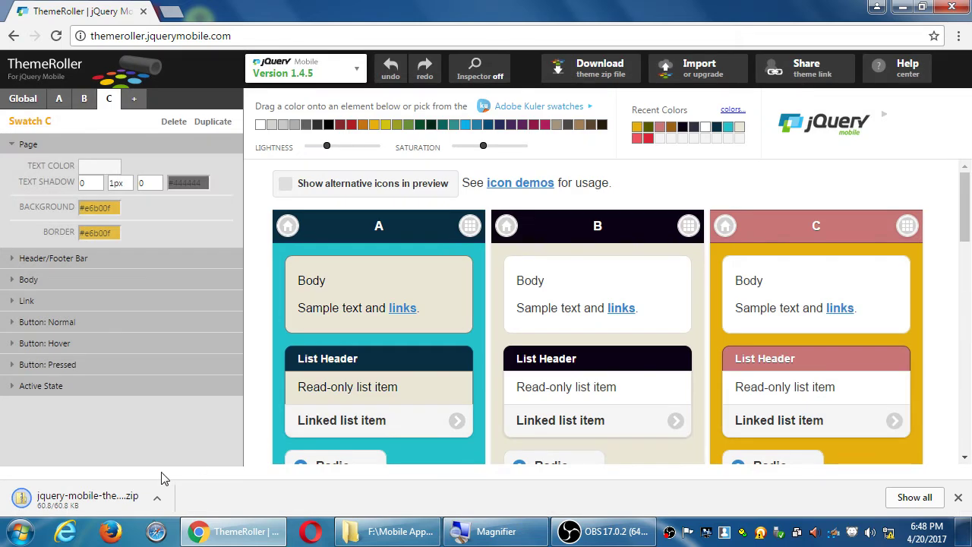
# - Move the downloaded jquery-mobile-theme-184809-0.zip from the desktop to the Mobile Apps III folder on drive F:
pyautogui.click(157, 499)
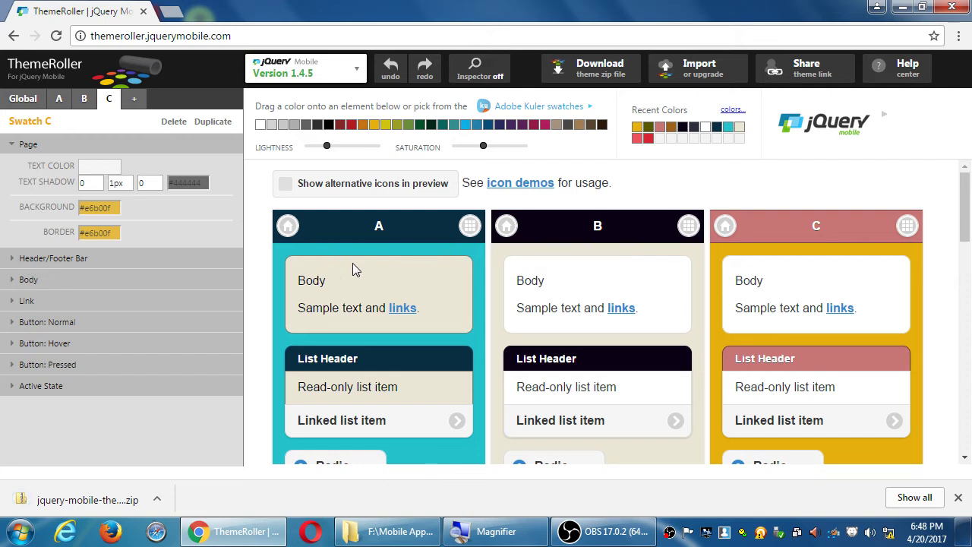
pyautogui.click(157, 498)
pyautogui.click(196, 448)
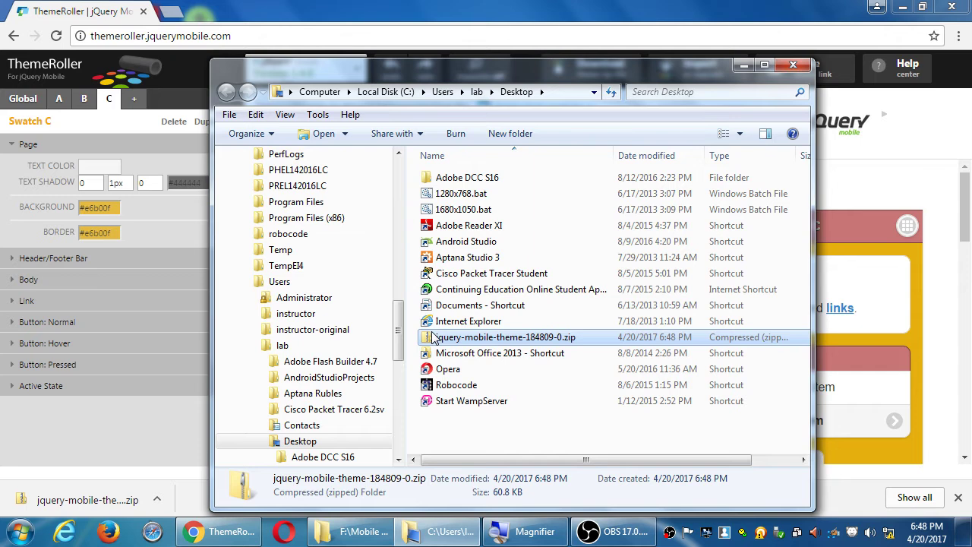
pyautogui.click(357, 531)
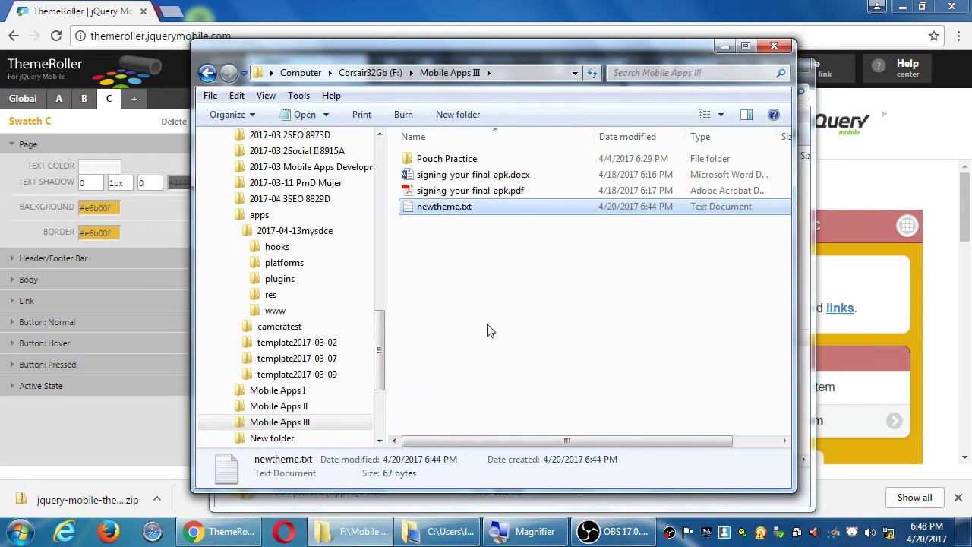
pyautogui.click(487, 331)
pyautogui.hotkey('ctrl', 'v')
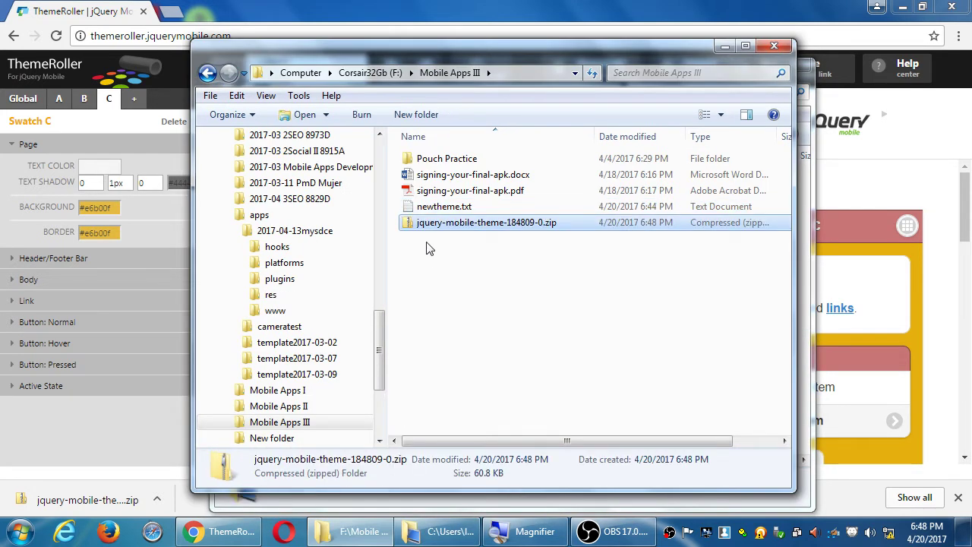
# - Open the themes folder inside jquery-mobile-theme-184809-0.zip and select mystyle.min.css
pyautogui.doubleClick(414, 225)
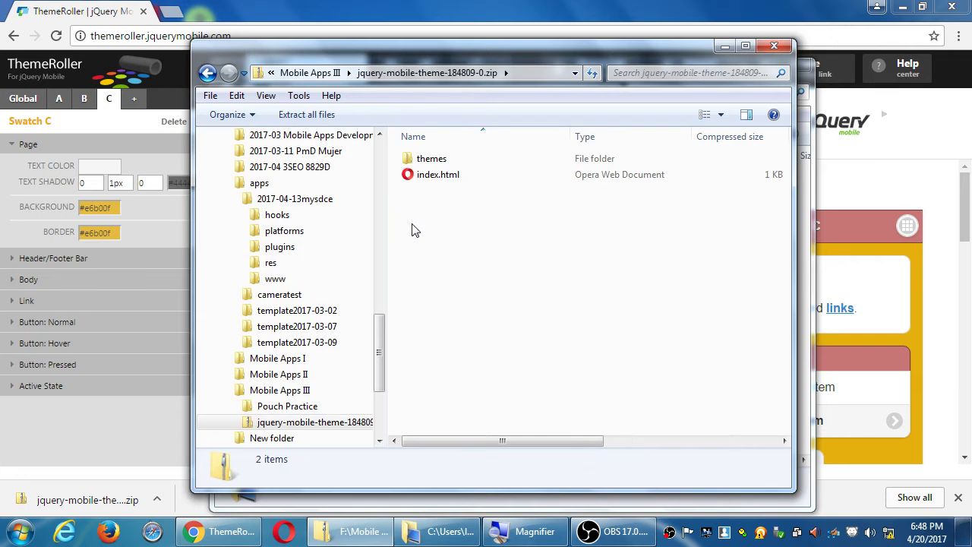
pyautogui.click(410, 179)
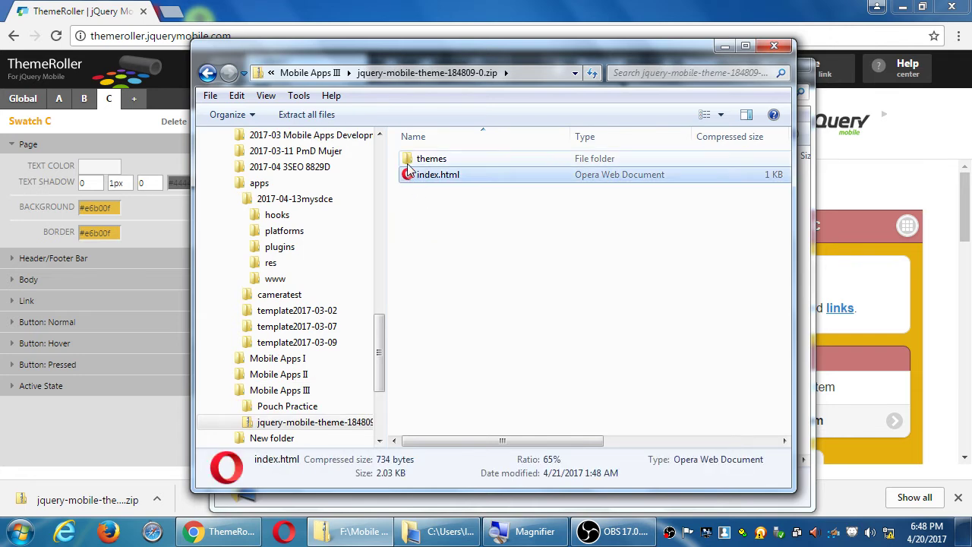
pyautogui.doubleClick(411, 160)
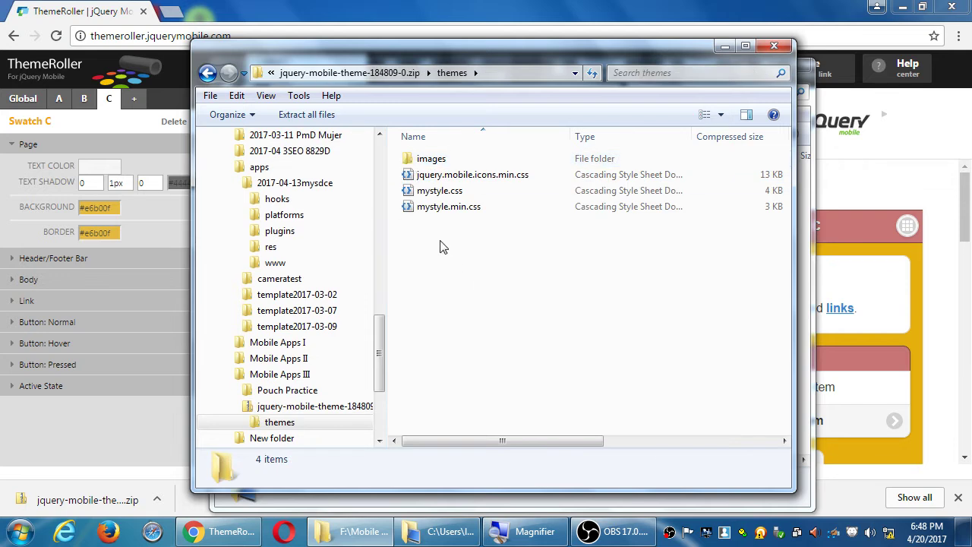
pyautogui.click(412, 210)
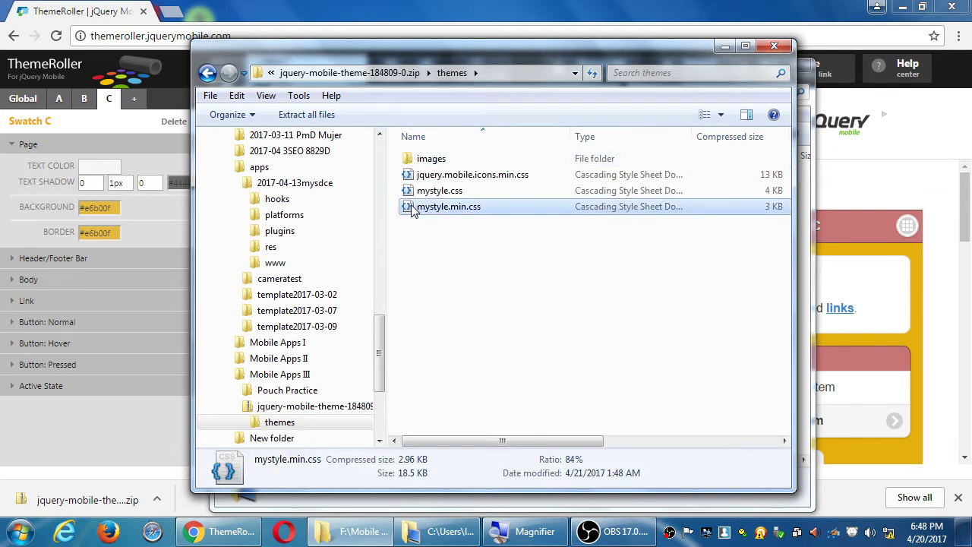
pyautogui.press('super+plus')
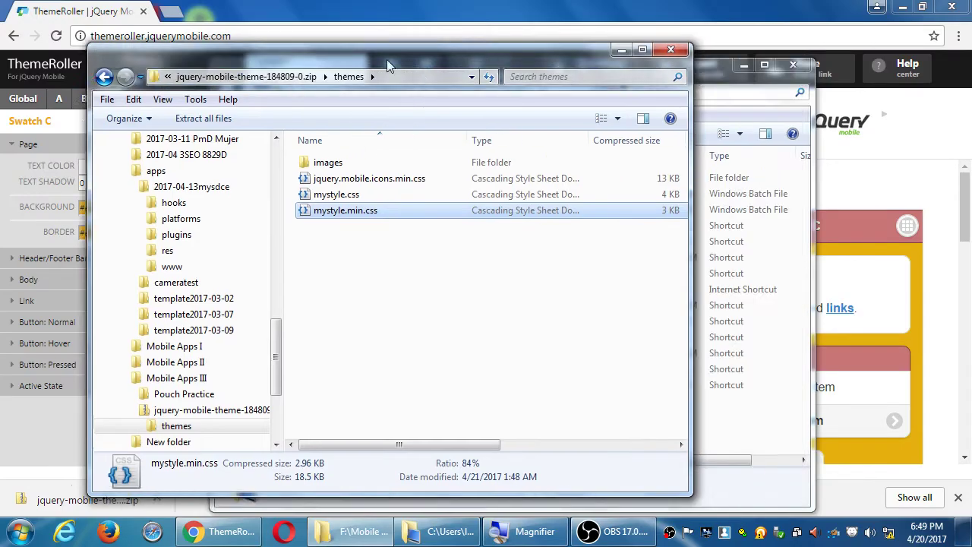
# - Arrange the two Explorer windows side by side, and copy mystyle.min.css into the www folder of apps\2017-04-13mysdce on drive F:
pyautogui.moveTo(386, 59); pyautogui.dragTo(261, 45)
pyautogui.moveTo(615, 87); pyautogui.dragTo(725, 89)
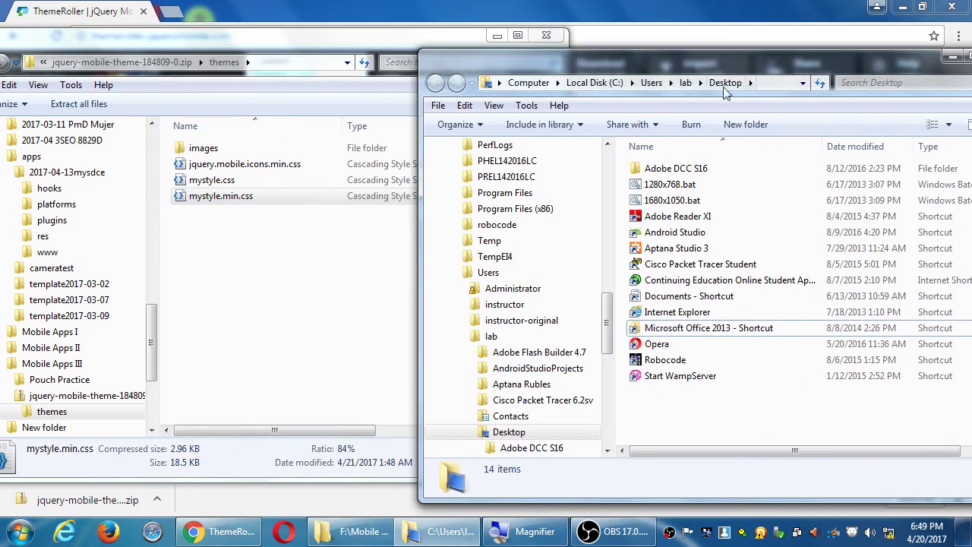
pyautogui.click(608, 245)
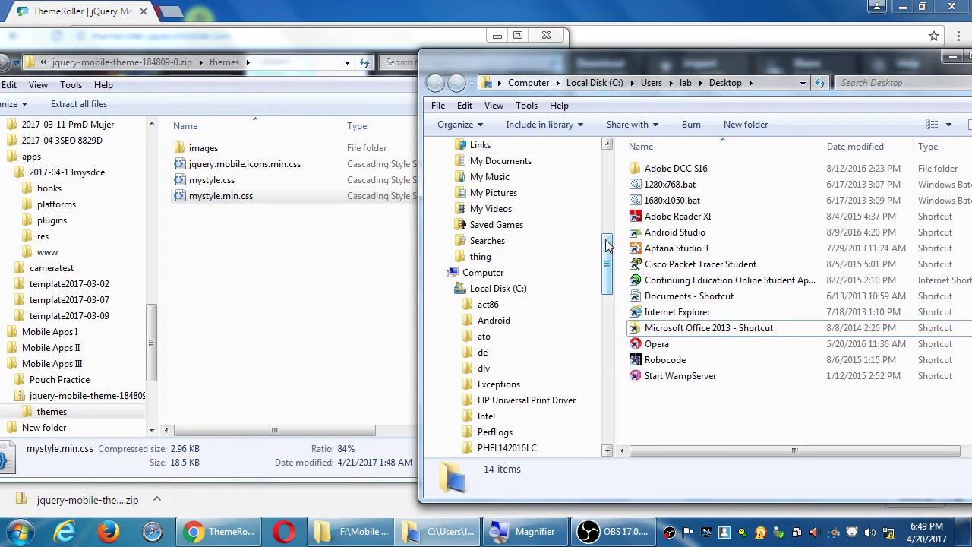
pyautogui.click(487, 278)
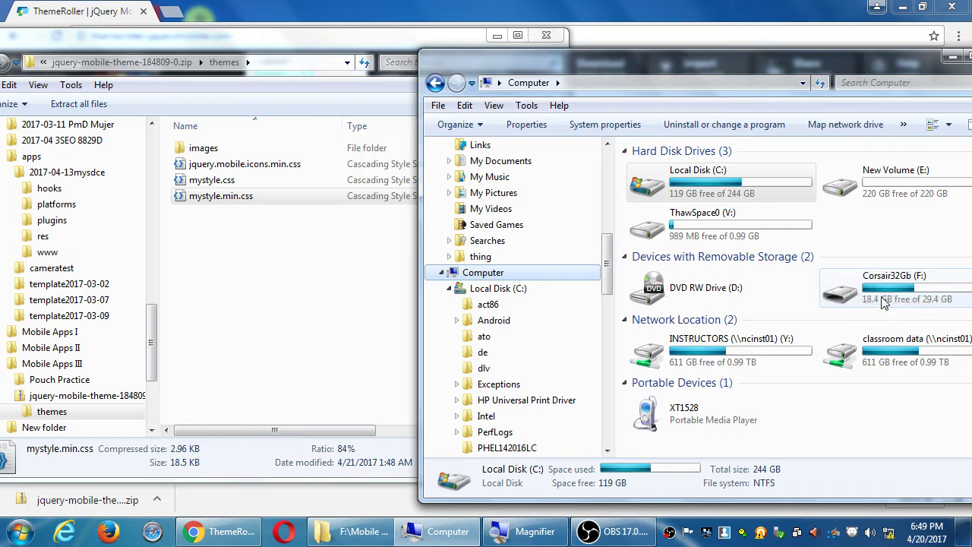
pyautogui.doubleClick(882, 298)
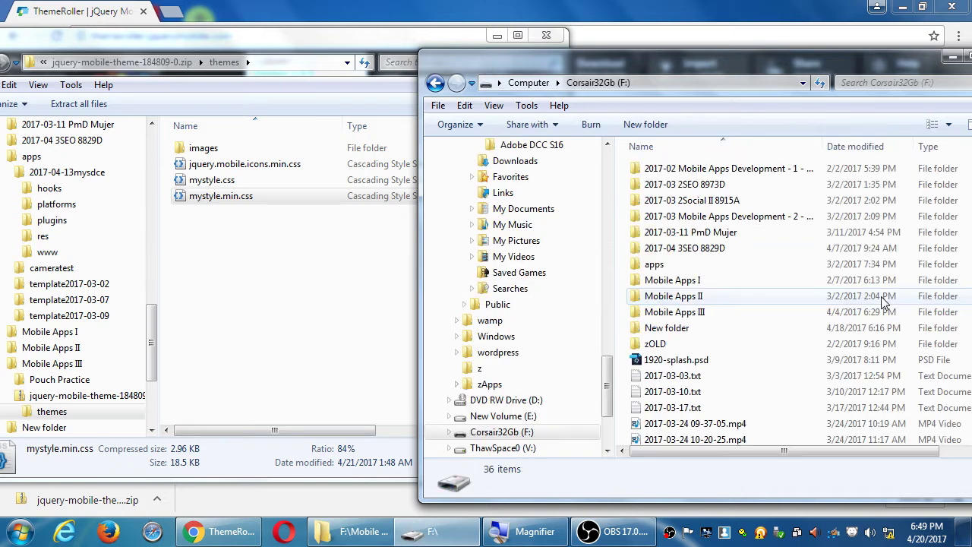
pyautogui.doubleClick(674, 265)
pyautogui.doubleClick(682, 168)
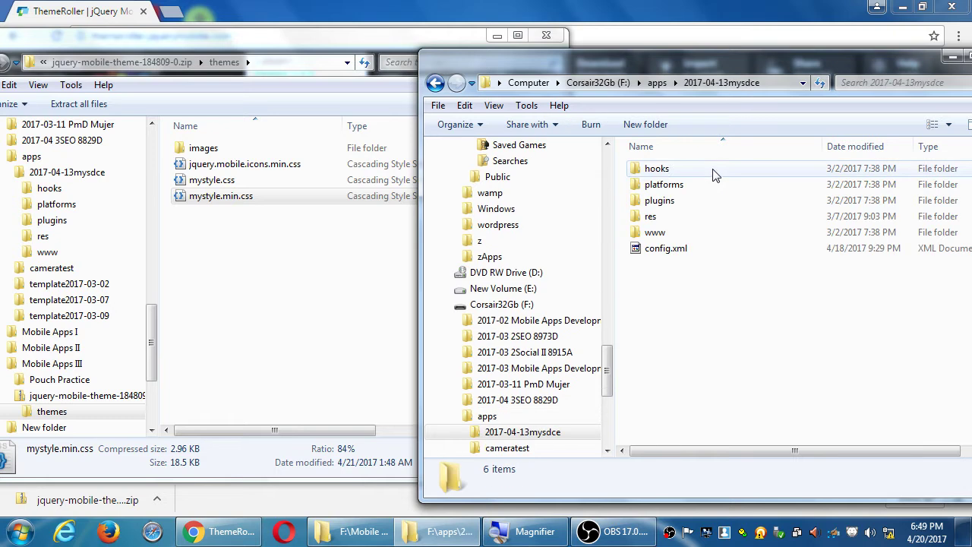
pyautogui.doubleClick(660, 231)
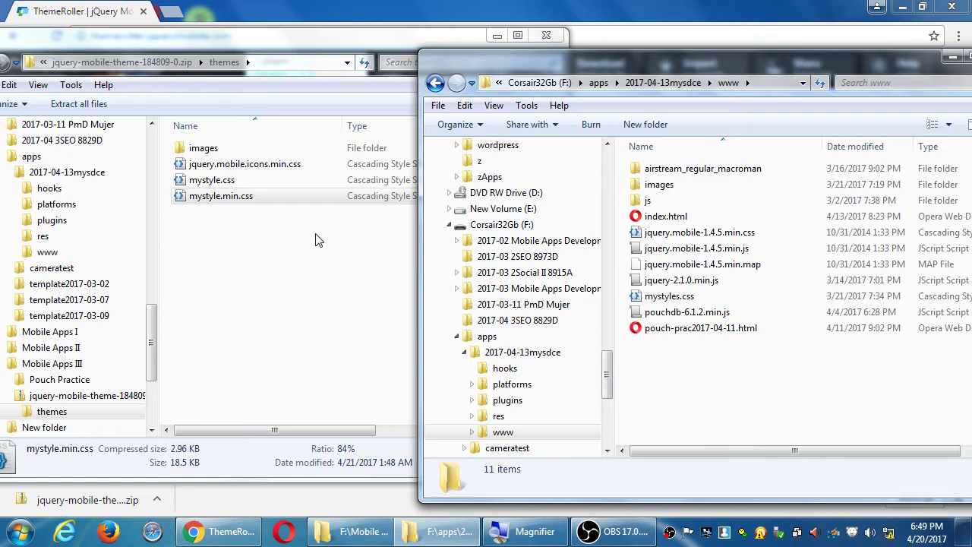
pyautogui.moveTo(239, 197); pyautogui.dragTo(733, 419)
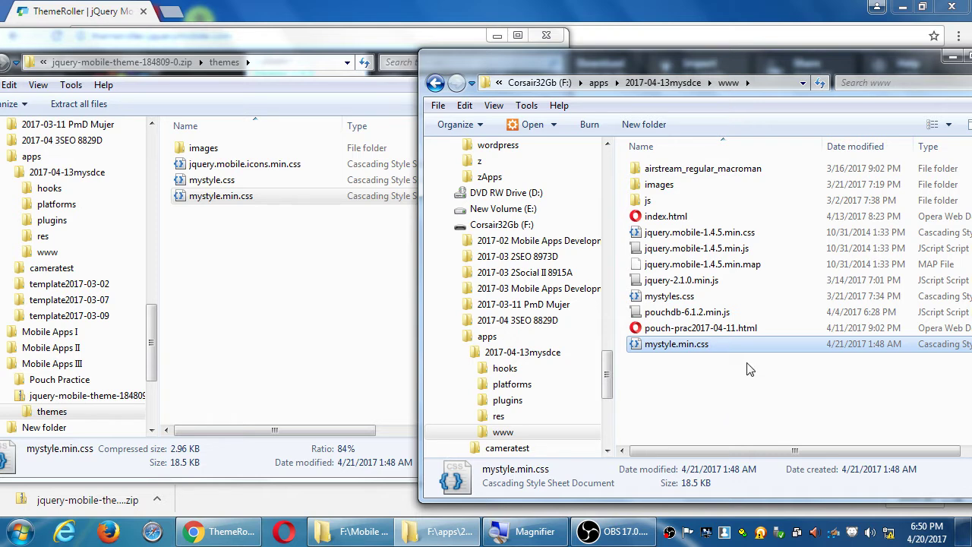
# - Open index.html from the www folder in Notepad++ and maximize the editor window
pyautogui.click(657, 217)
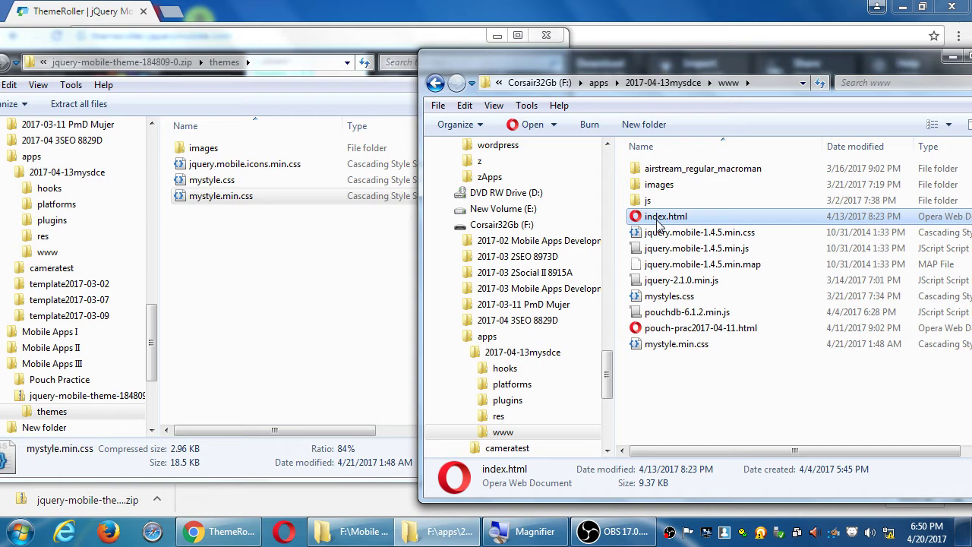
pyautogui.rightClick(658, 220)
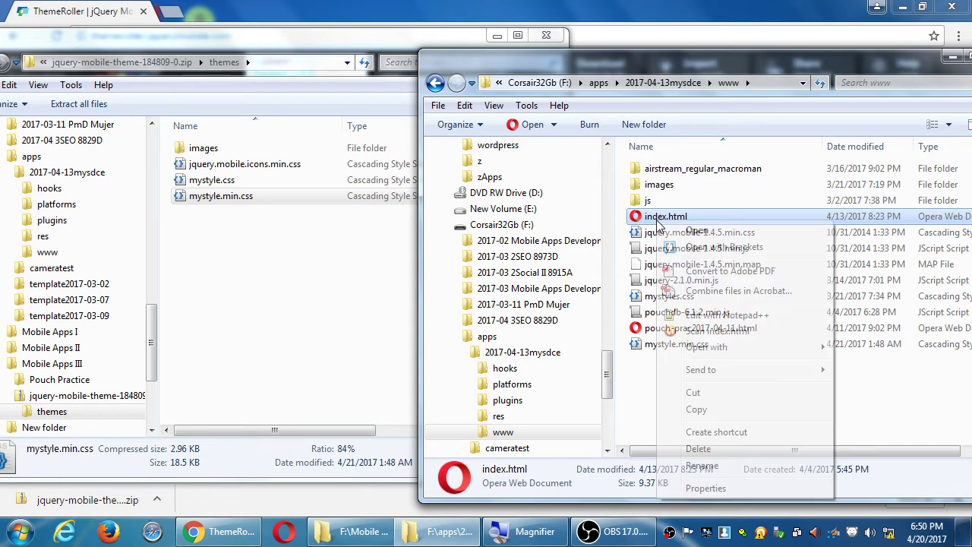
pyautogui.click(690, 313)
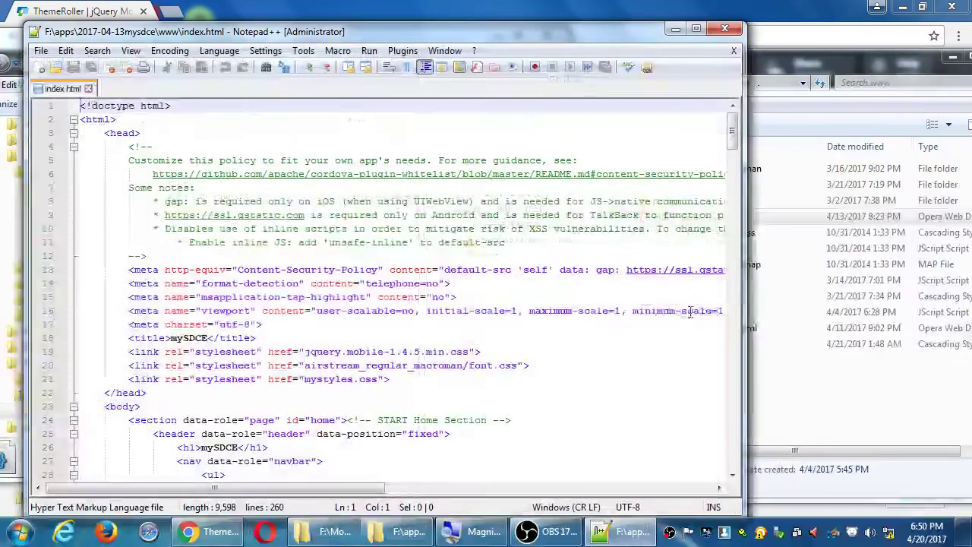
pyautogui.click(691, 17)
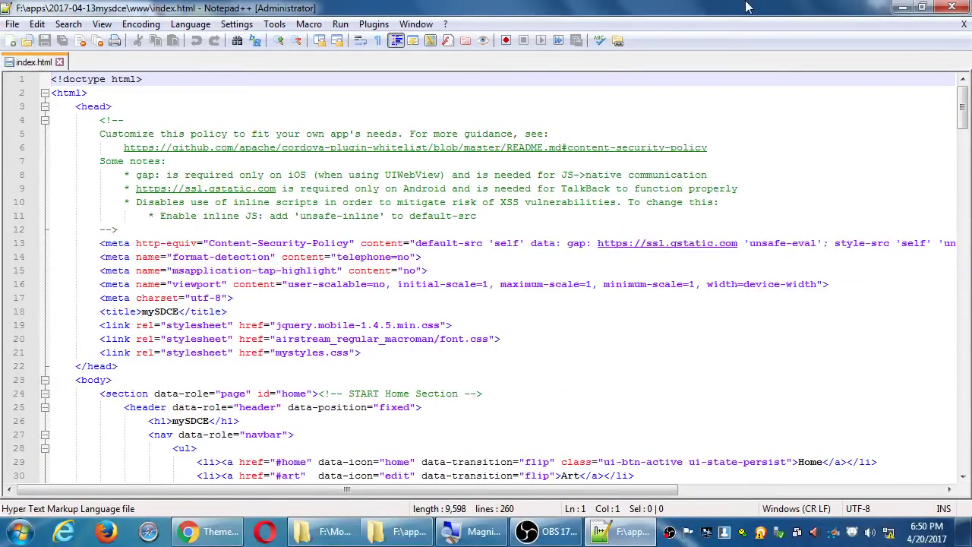
# - Move the Notepad++ window out of the way and rename mystyle.min.css in the www folder to mycolors.min.css
pyautogui.moveTo(747, 7); pyautogui.dragTo(579, 375)
pyautogui.click(639, 296)
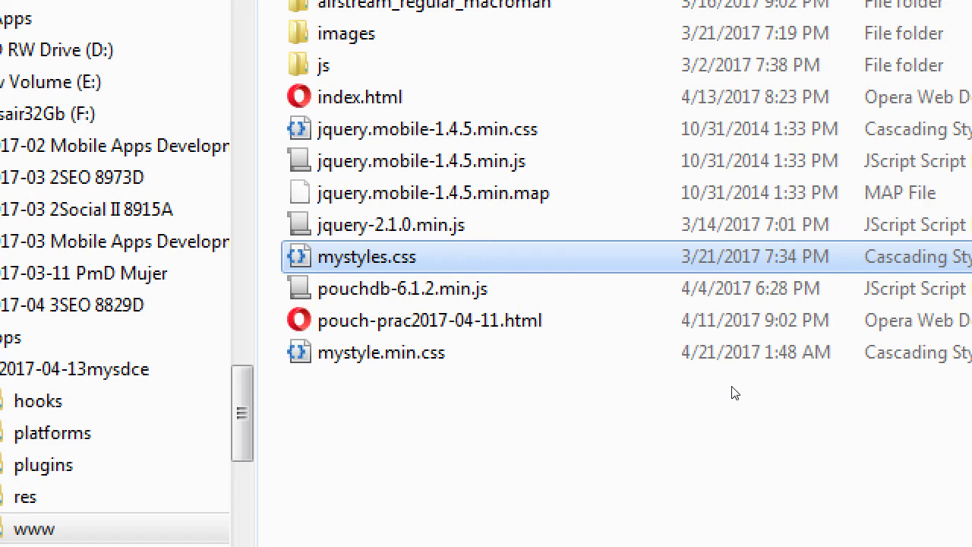
pyautogui.press('Down')
pyautogui.press('Down')
pyautogui.press('Down')
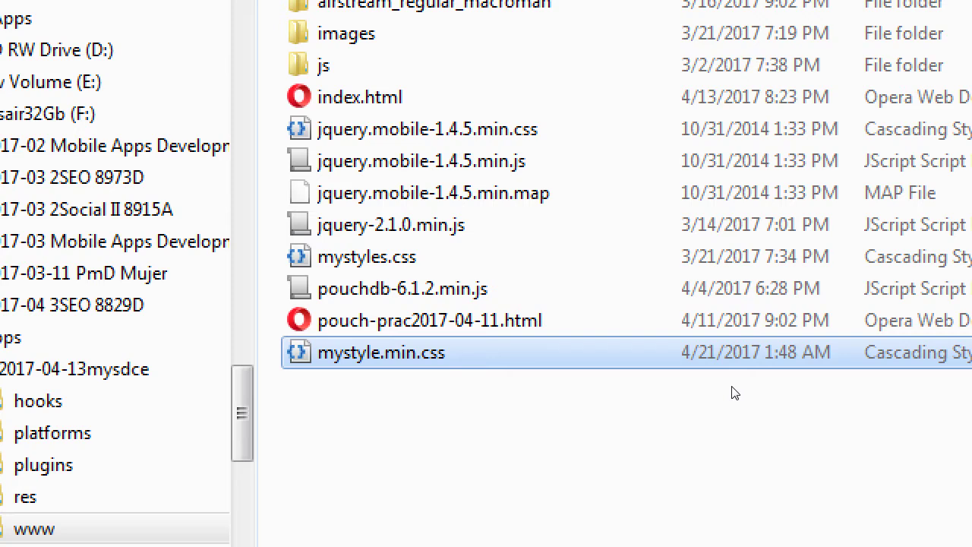
pyautogui.press('F2')
pyautogui.press('Right')
pyautogui.press('Left')
pyautogui.press('Left')
pyautogui.press('Left')
pyautogui.press('Left')
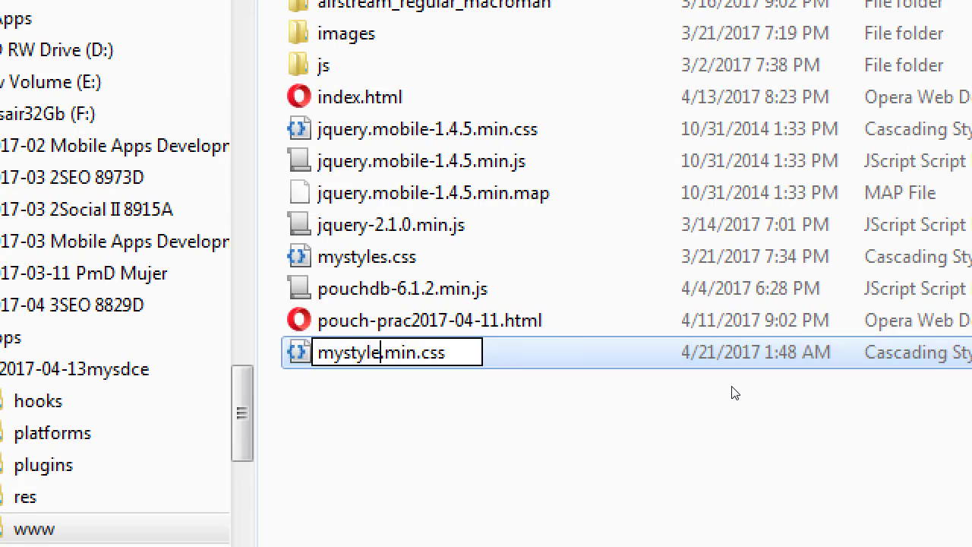
pyautogui.press('BackSpace')
pyautogui.press('BackSpace')
pyautogui.press('BackSpace')
pyautogui.press('BackSpace')
pyautogui.press('BackSpace')
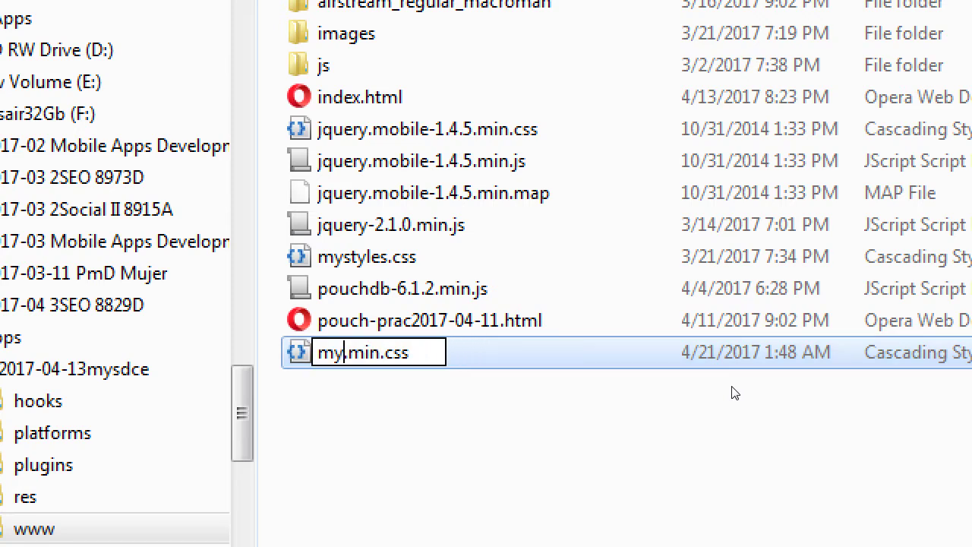
pyautogui.write('colors')
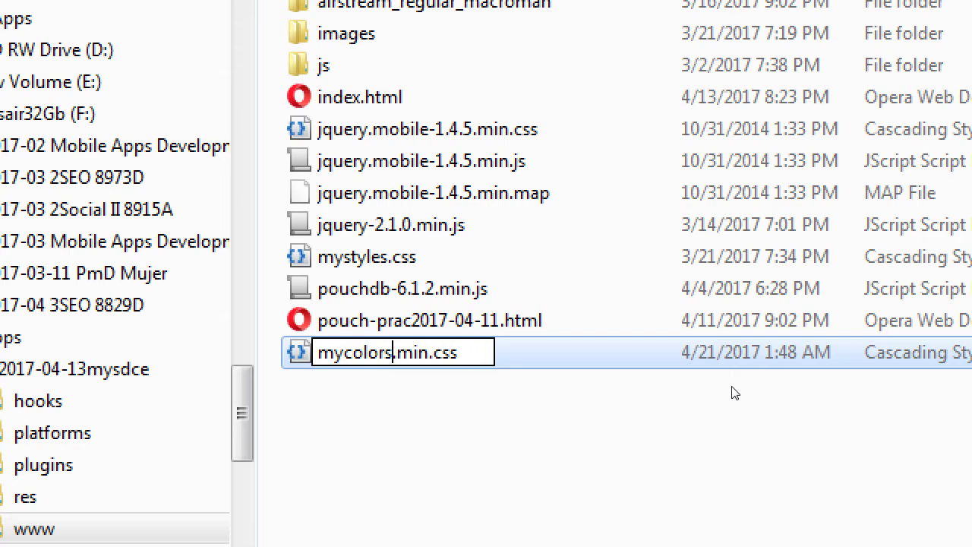
pyautogui.press('Return')
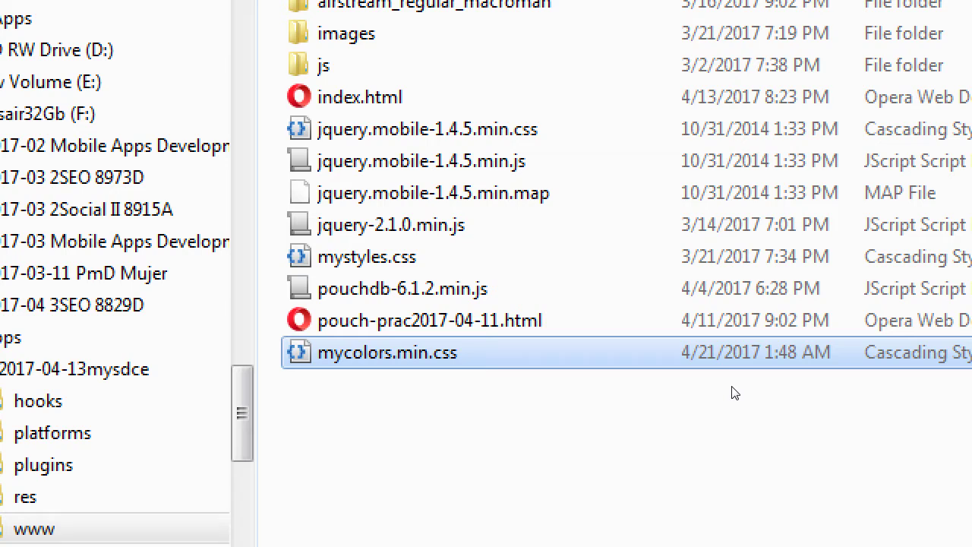
# - Copy the full file name mycolors.min.css and return to index.html in the maximized Notepad++ window
pyautogui.press('F2')
pyautogui.hotkey('ctrl', 'a')
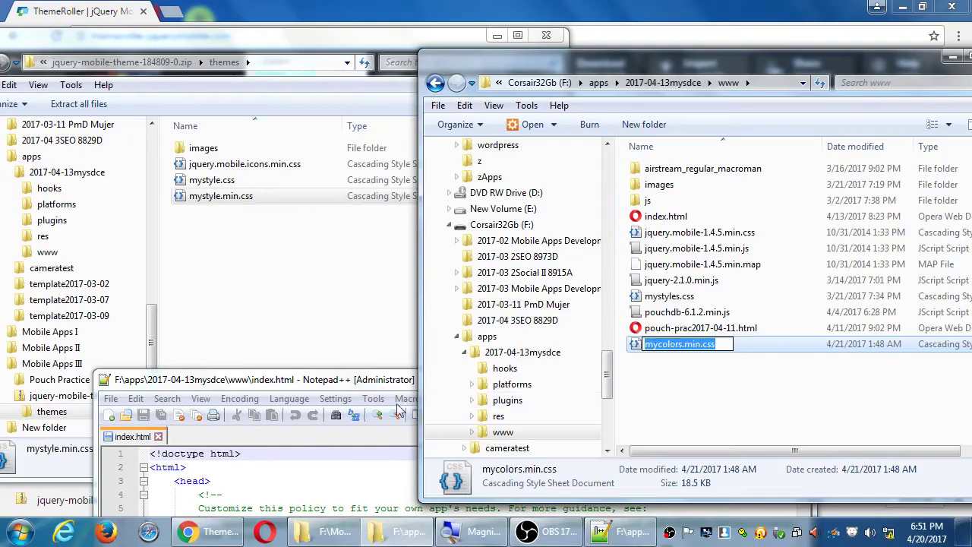
pyautogui.click(377, 386)
pyautogui.press('super+Up')
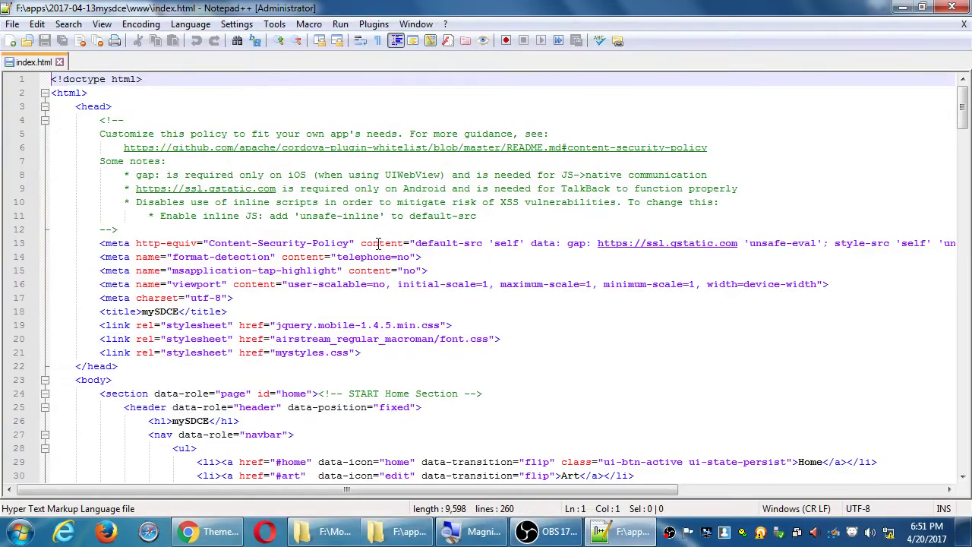
# - Examine the stylesheet links for jQuery Mobile, the Airstream font and mystyles.css in the head of index.html
pyautogui.moveTo(378, 339); pyautogui.dragTo(378, 325)
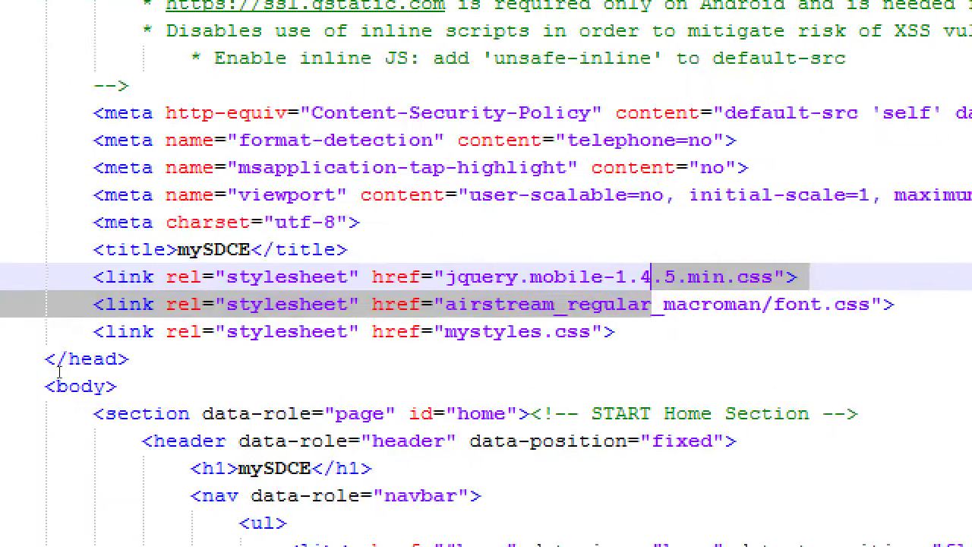
pyautogui.press('Left')
pyautogui.press('Left')
pyautogui.press('Left')
pyautogui.press('Left')
pyautogui.press('Left')
pyautogui.press('Left')
pyautogui.press('Left')
pyautogui.press('Left')
pyautogui.press('Left')
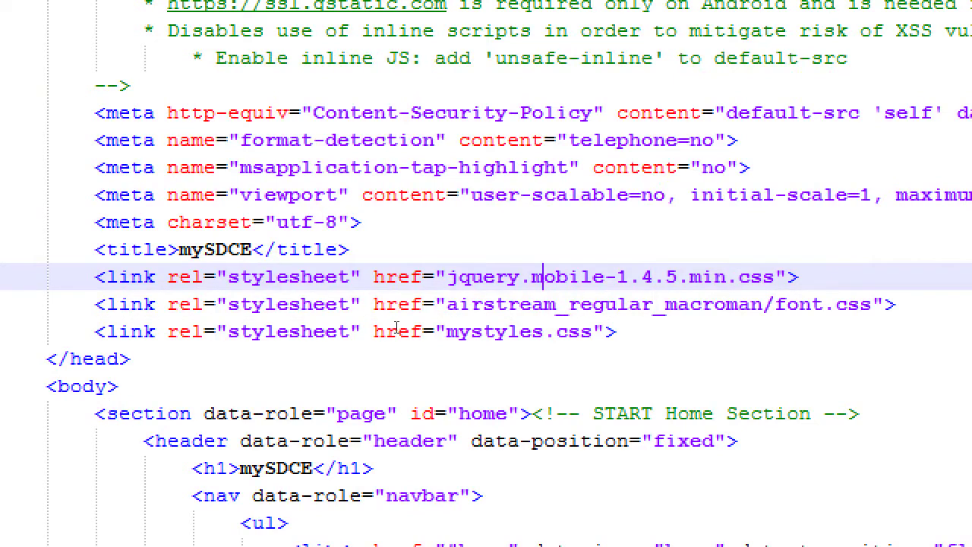
pyautogui.moveTo(423, 328)
pyautogui.mouseDown()
pyautogui.moveTo(341, 326)
pyautogui.moveTo(391, 340)
pyautogui.moveTo(447, 336)
pyautogui.mouseUp()
pyautogui.click(369, 332)
pyautogui.doubleClick(460, 341)
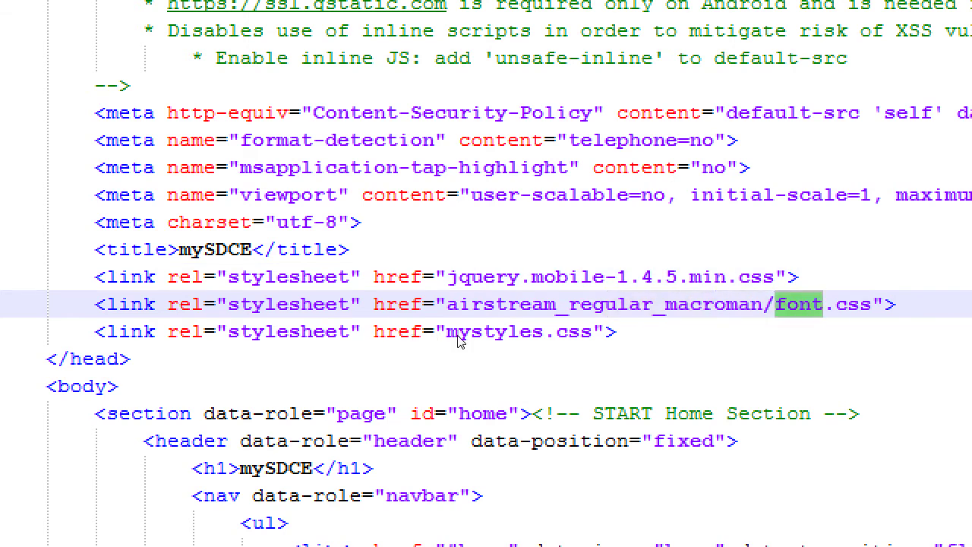
pyautogui.doubleClick(343, 365)
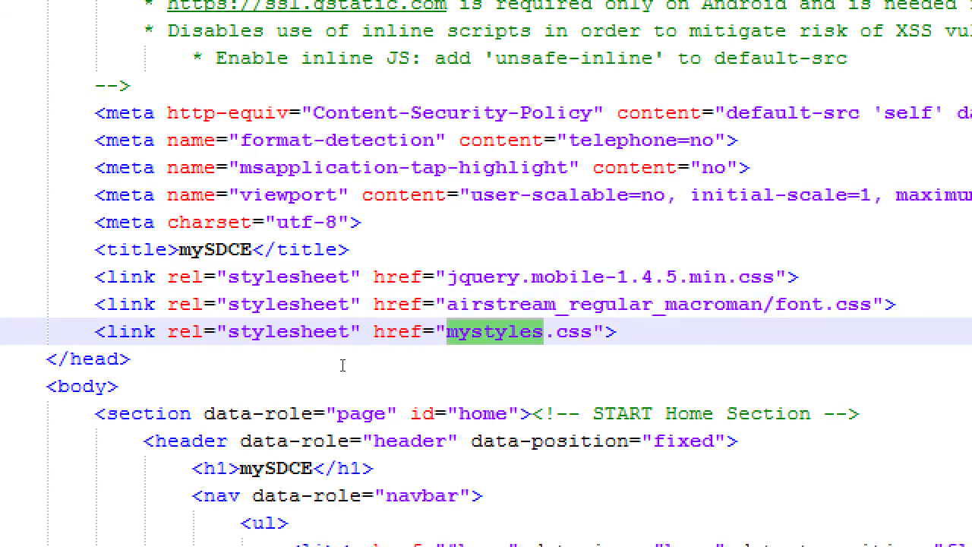